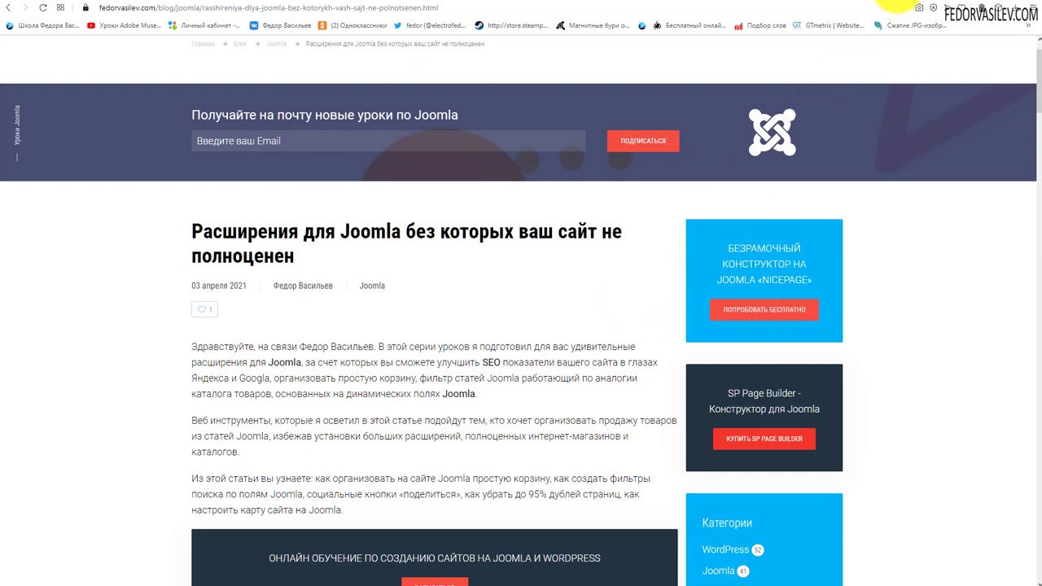
Switch to the No External Links plugin page and read its description, highlighting the passage about rel="nofollow"
left_click(879, 16)
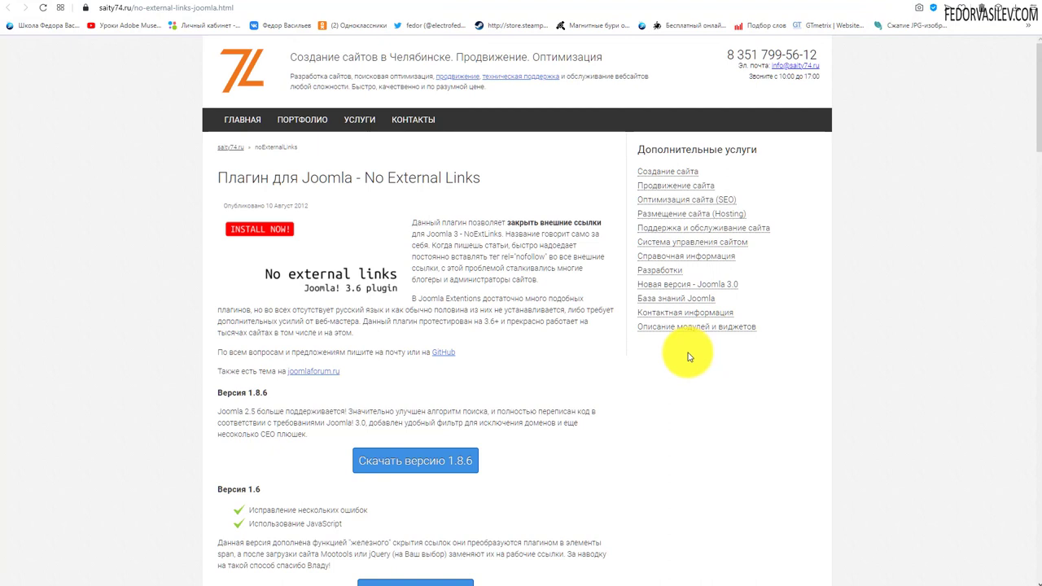
left_click(118, 9)
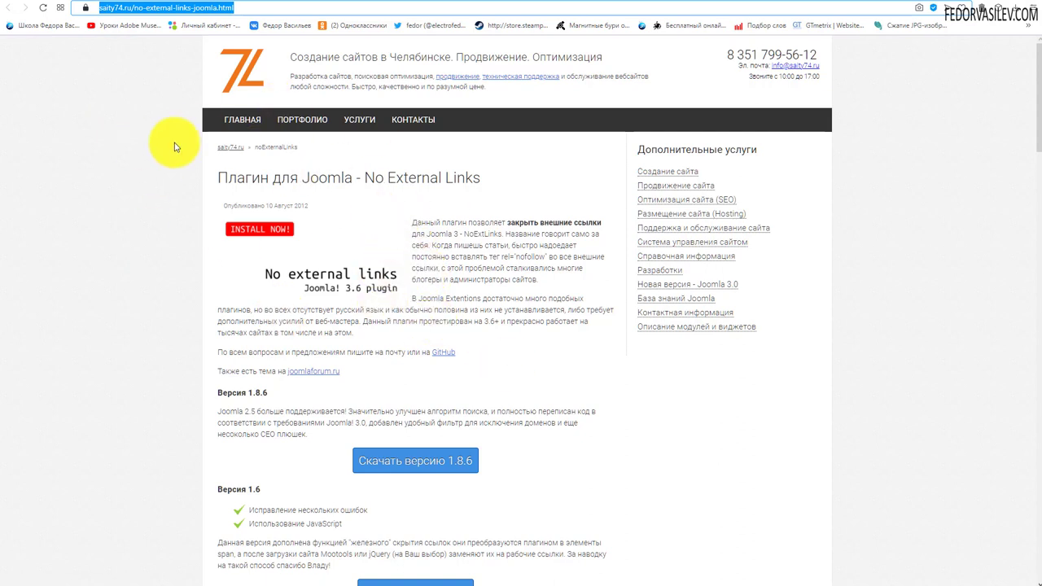
left_click_drag(559, 302, 500, 274)
left_click_drag(557, 257, 475, 257)
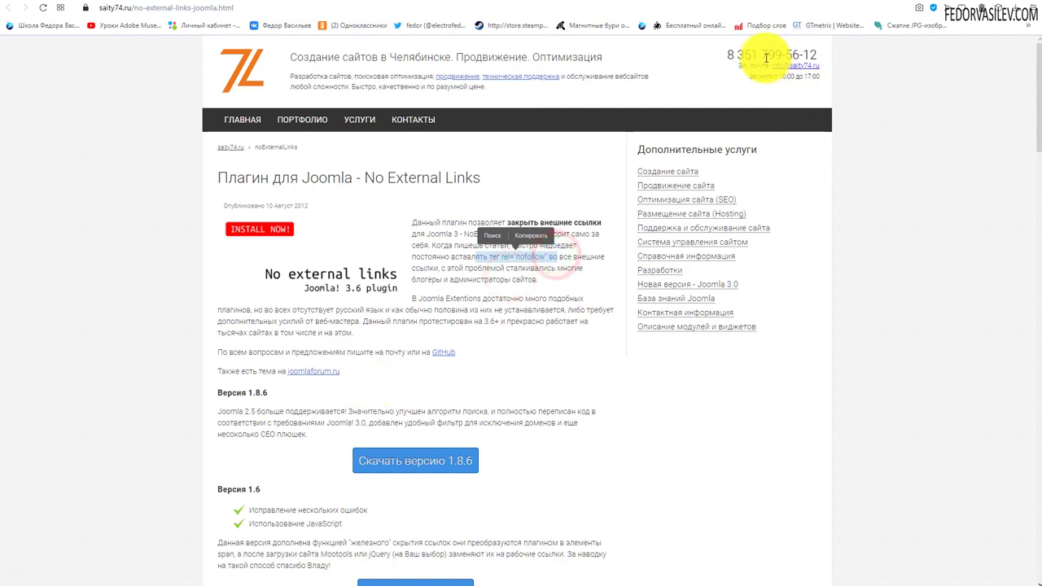
left_click(523, 283)
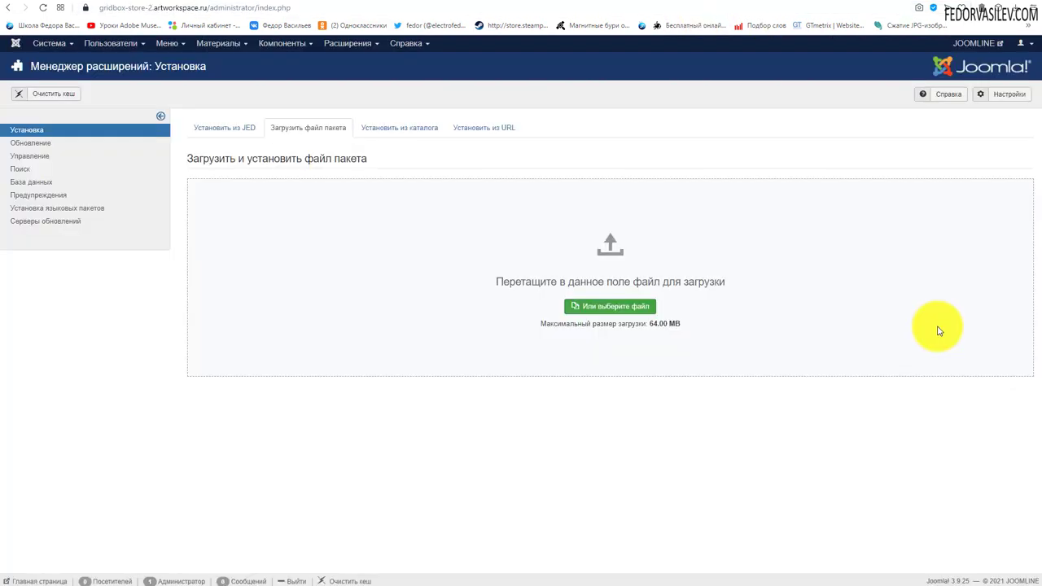
Install the No External Links plugin package in the Joomla administrator by file upload and open the list of installed plugins
left_click_drag(936, 328, 331, 264)
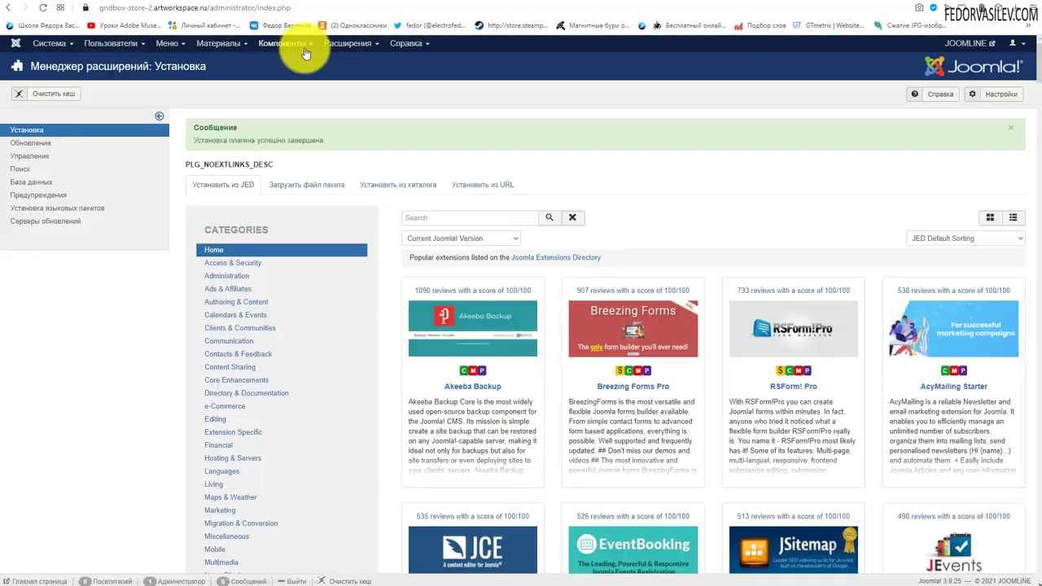
left_click(346, 44)
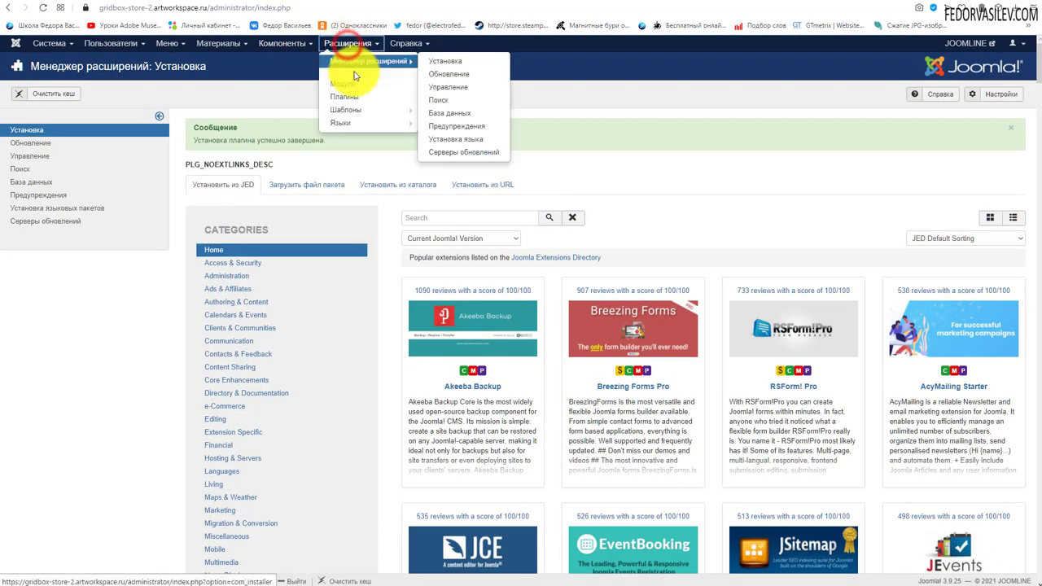
left_click(357, 97)
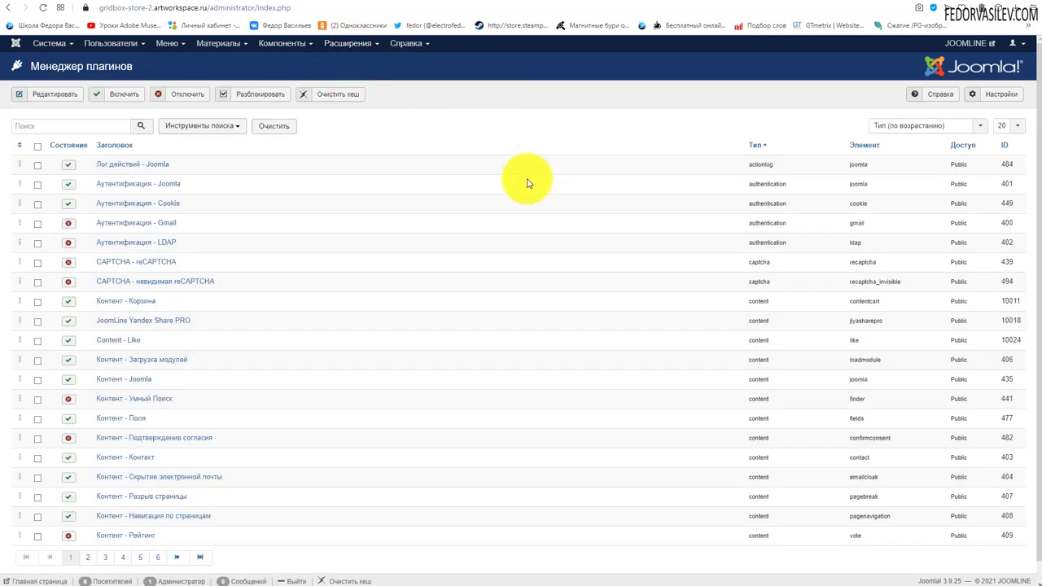
Sort the plugins by descending ID, enable "Система - Запрет индексации внешних ссылок", and open its settings
left_click(1005, 145)
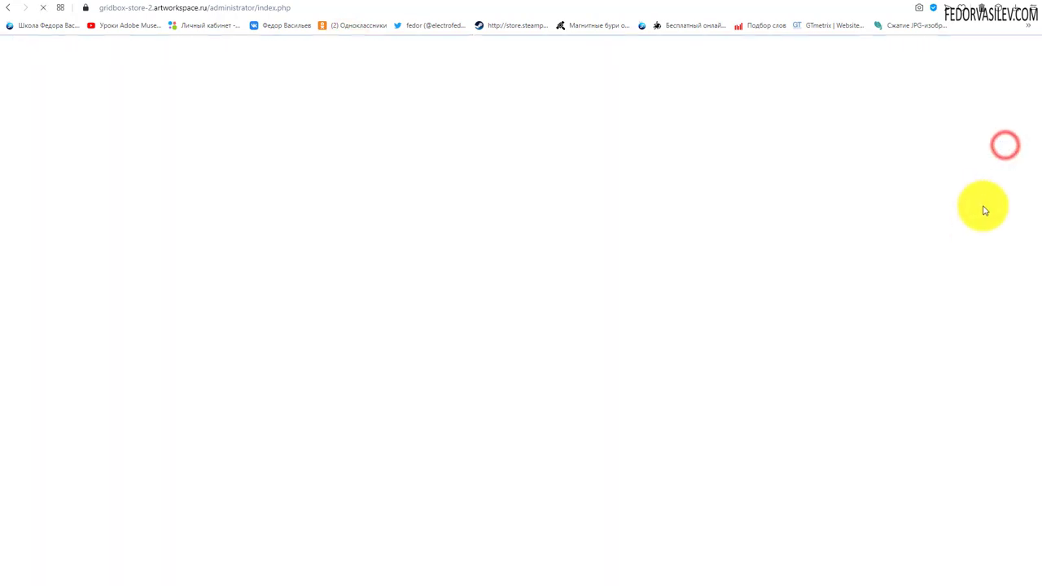
left_click(1007, 147)
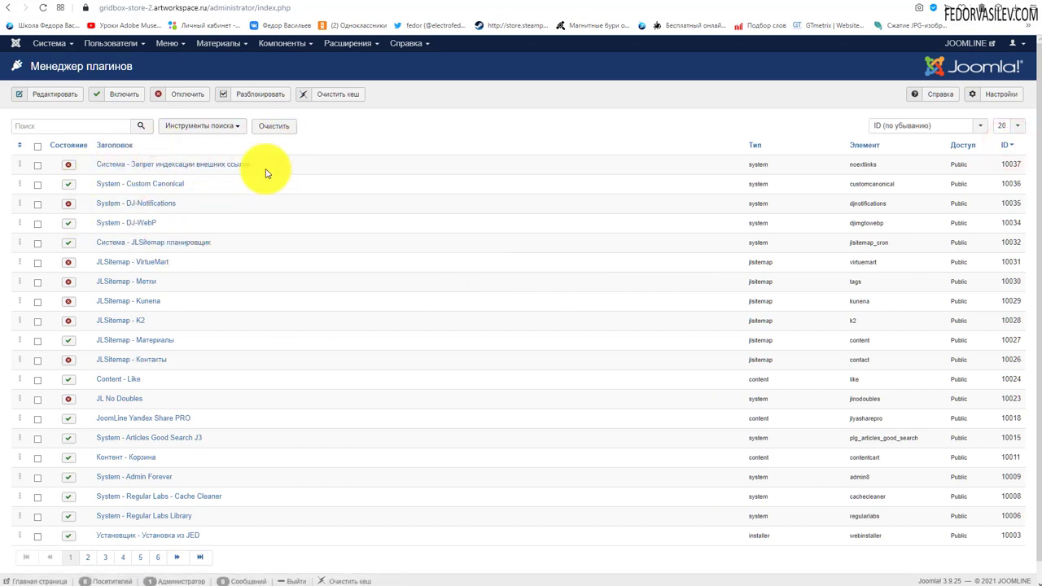
left_click(68, 166)
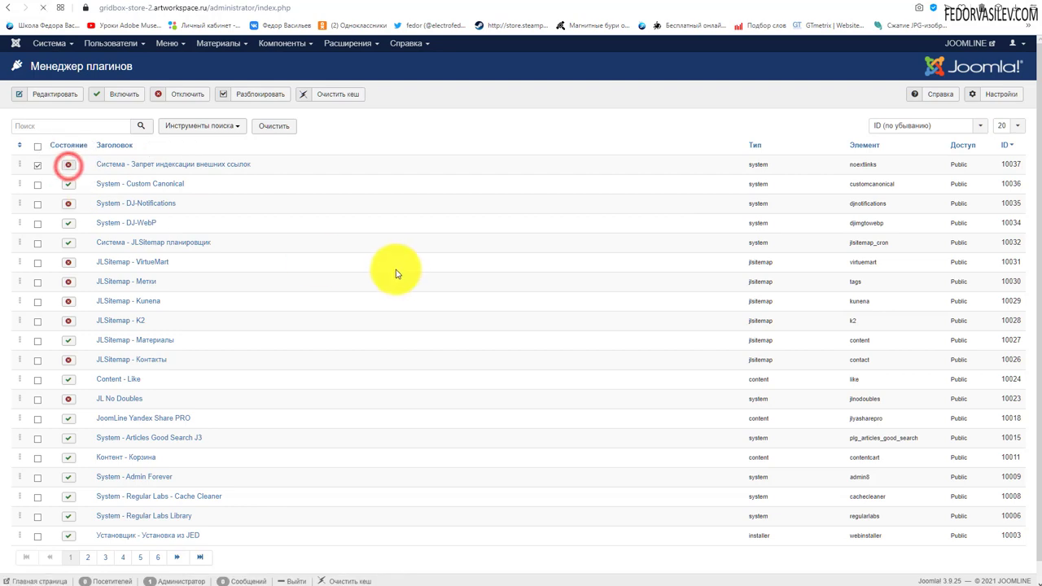
left_click(187, 216)
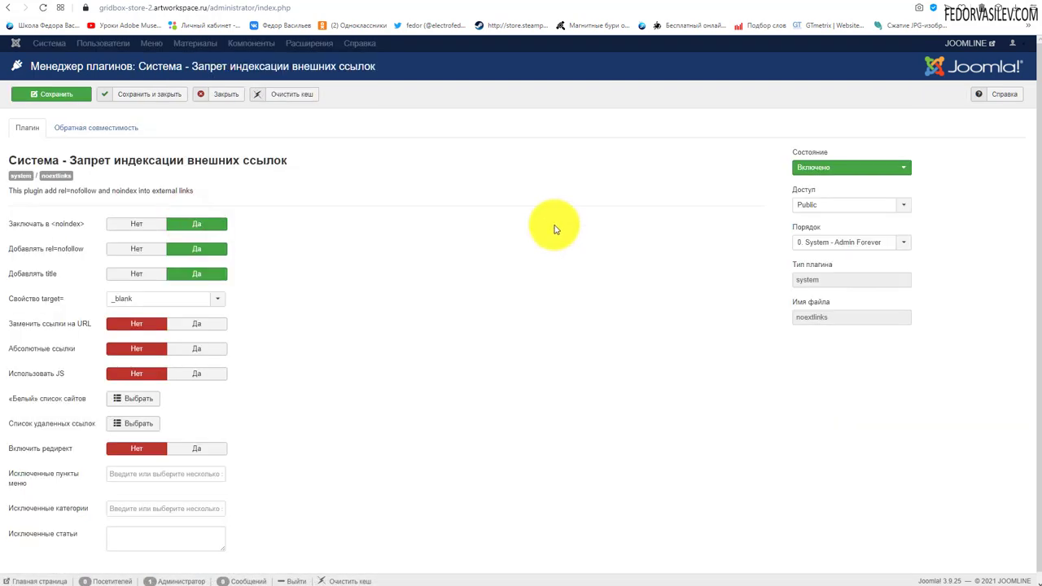
Examine the plugin's settings, including the descriptions of the rel=nofollow, title and target options
scroll(556, 230, "down", 1)
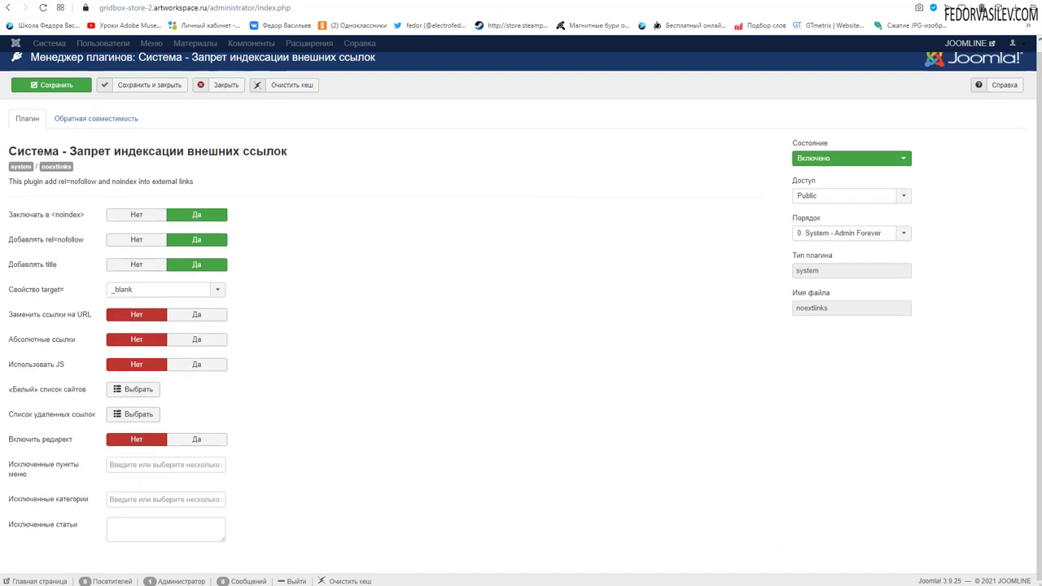
scroll(74, 228, "up", 1)
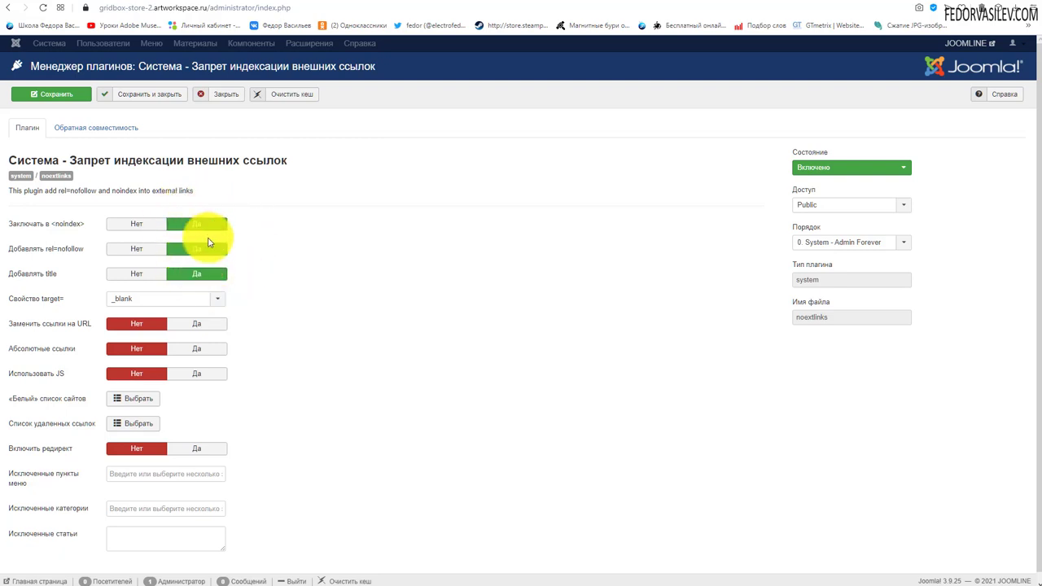
mouse_move(69, 229)
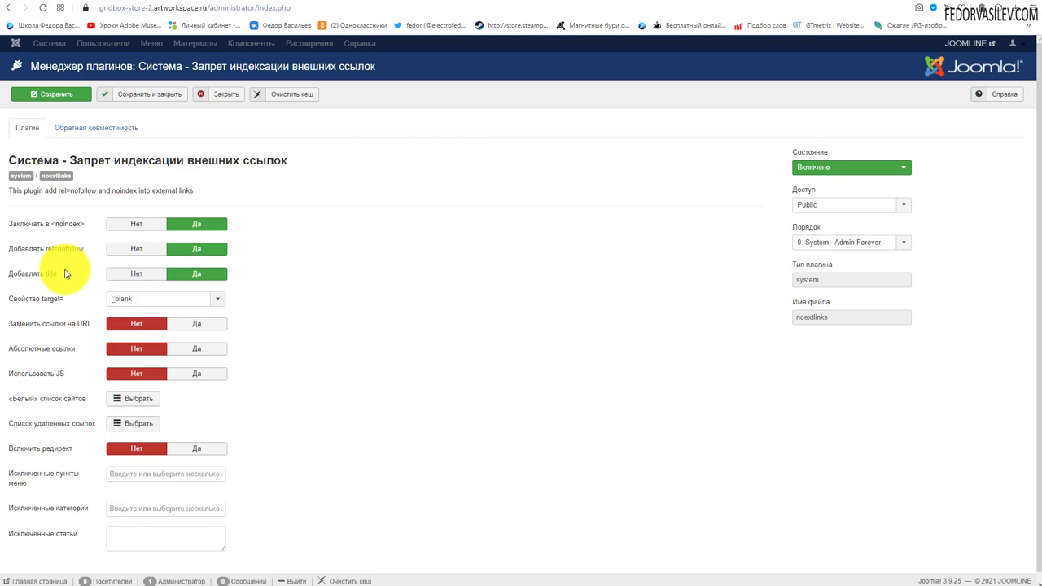
mouse_move(55, 282)
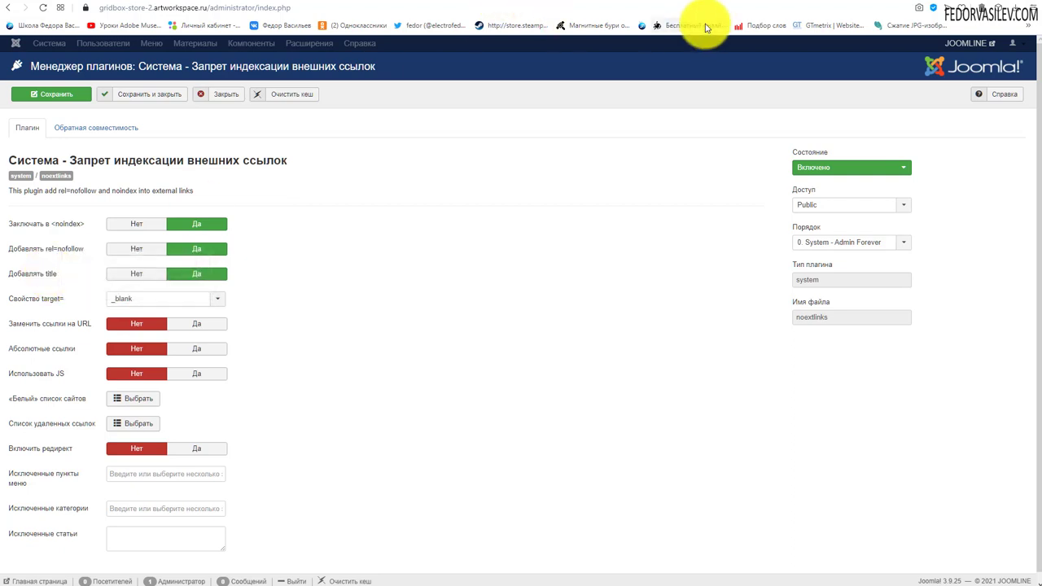
left_click(783, 4)
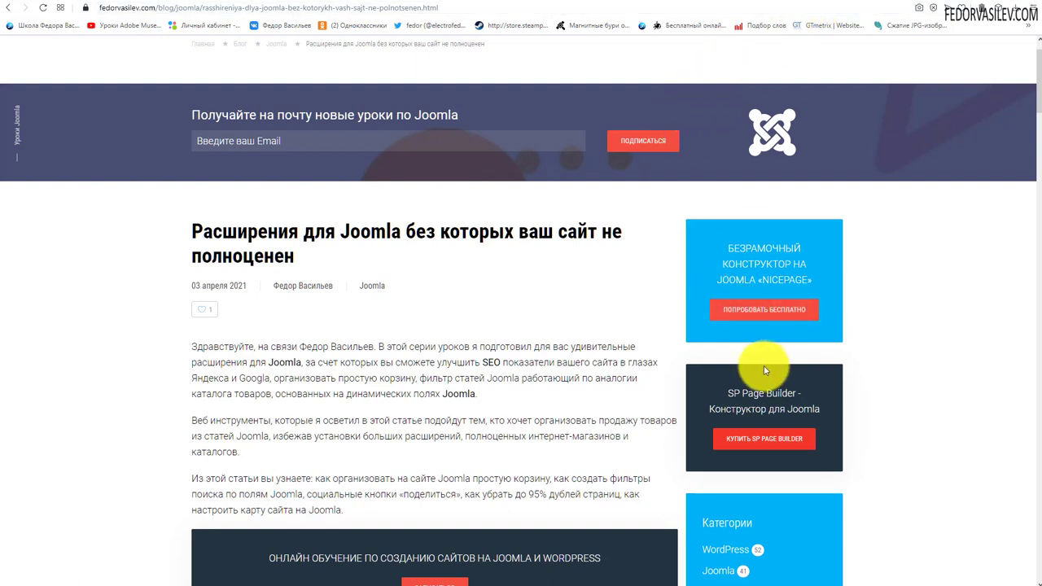
left_click(585, 2)
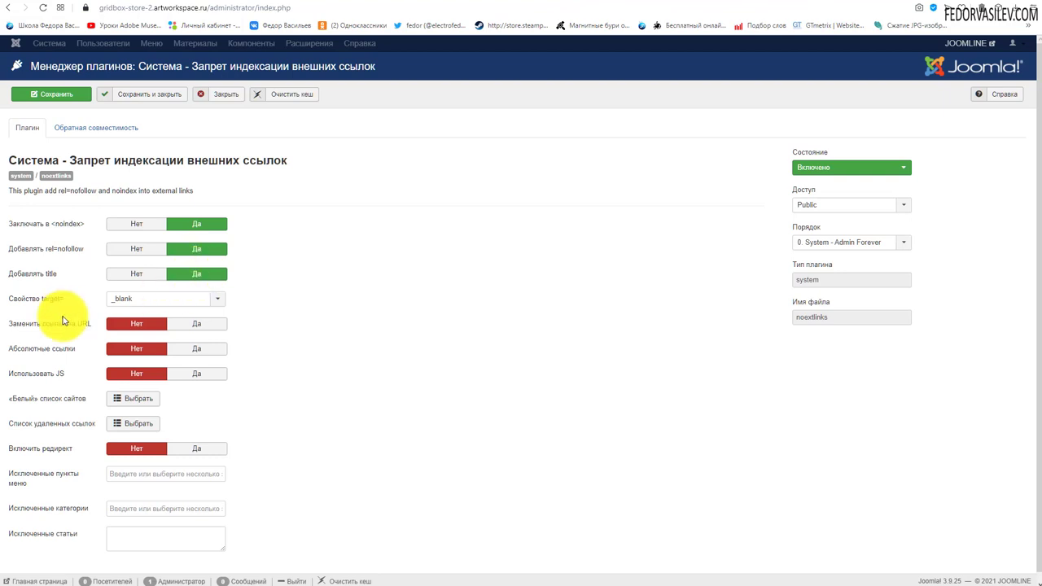
mouse_move(36, 307)
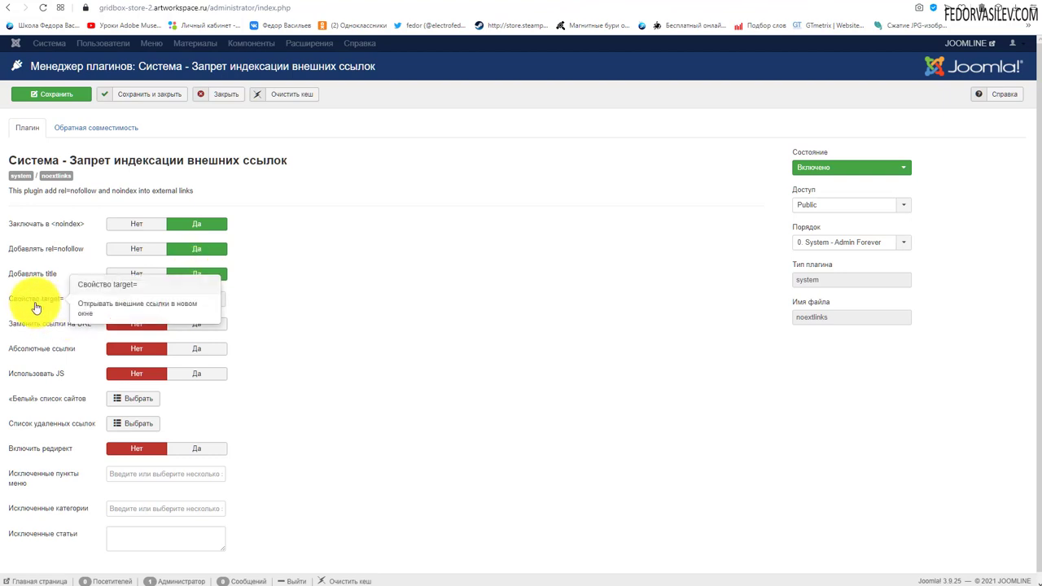
Try the value Нет for the target property of external links, restore _blank, and recheck the available choices
left_click(158, 298)
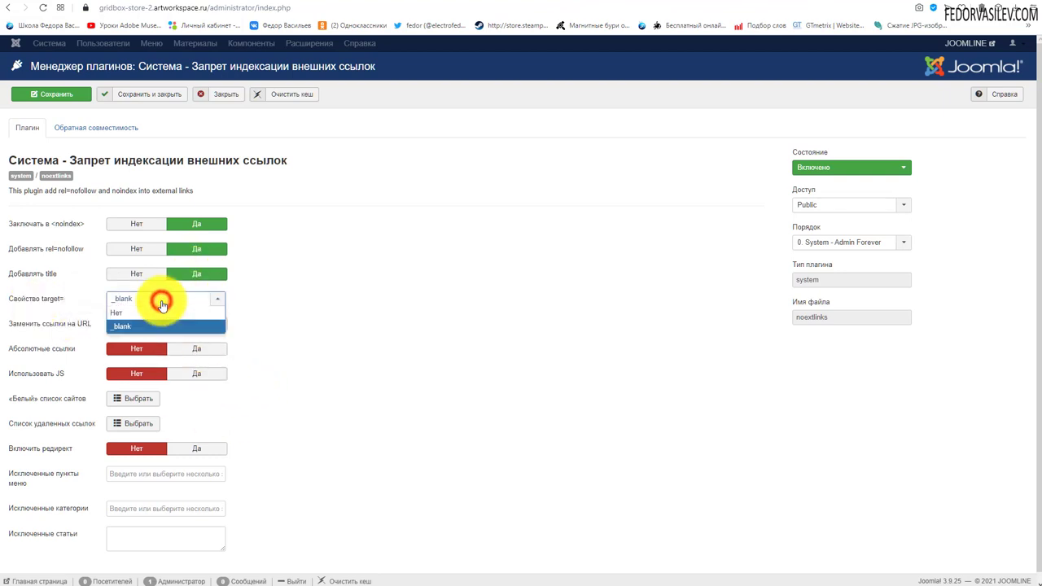
left_click(150, 311)
left_click(151, 299)
left_click(132, 325)
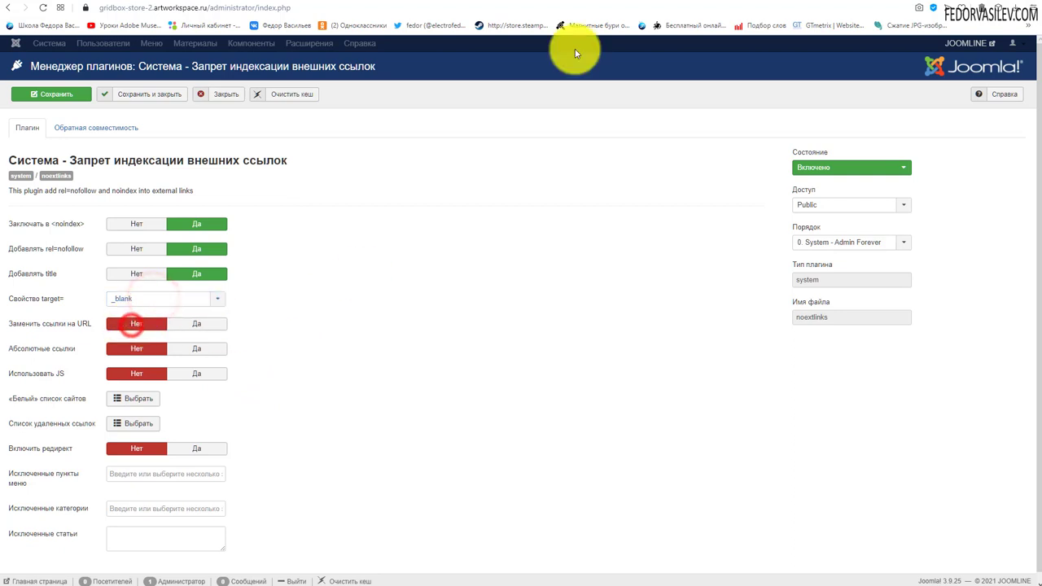
left_click(202, 300)
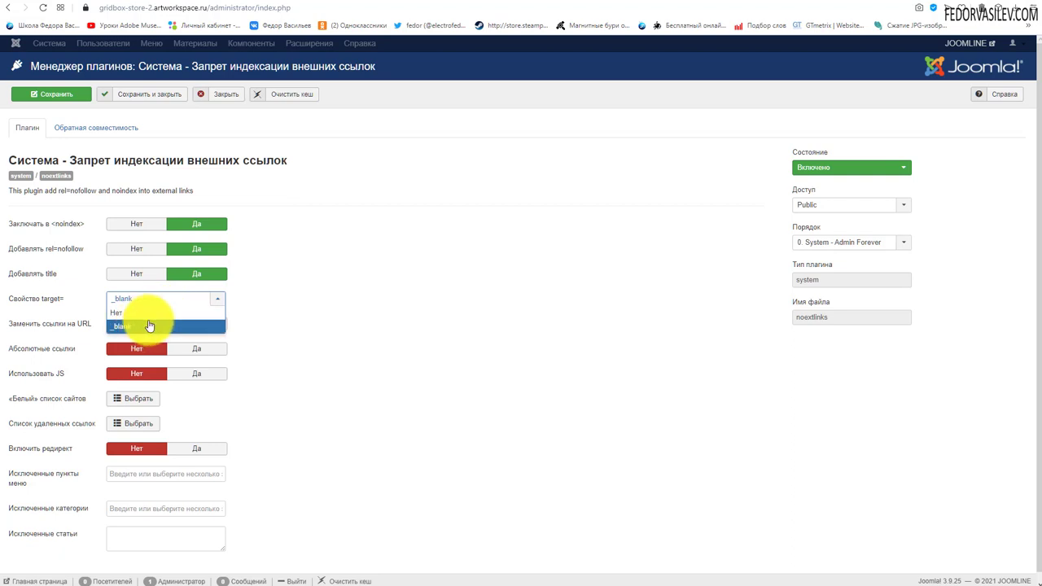
left_click(485, 385)
Turn the "Использовать JS" option on and back off, and read the URL replacement and absolute links descriptions
scroll(122, 348, "down", 1)
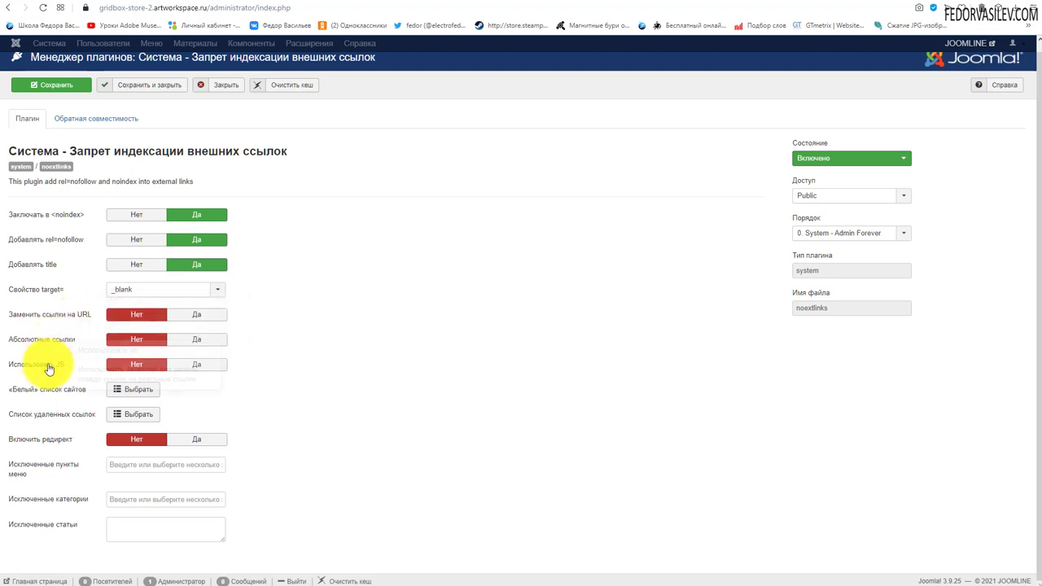
mouse_move(49, 369)
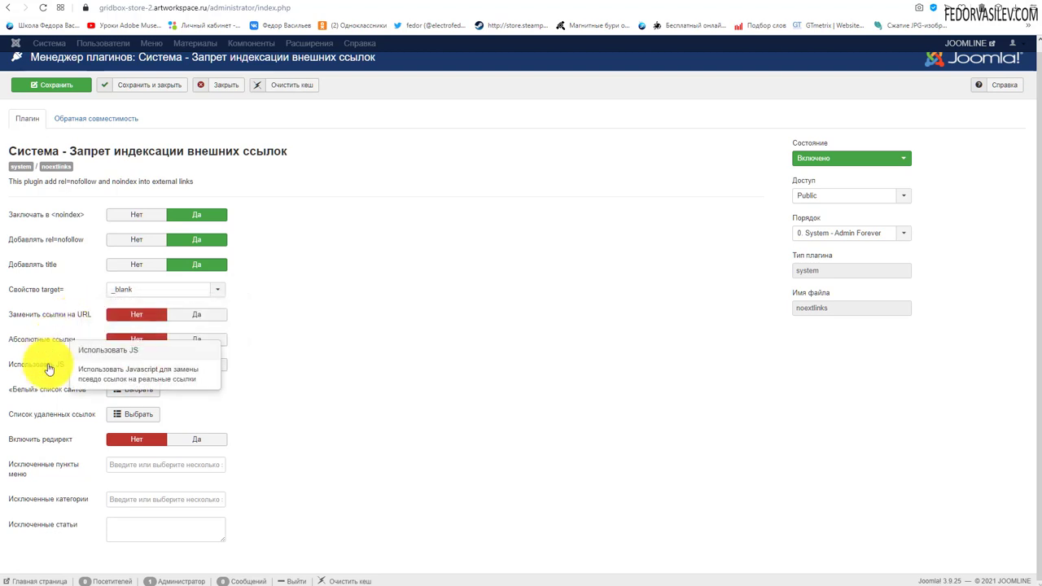
left_click(192, 364)
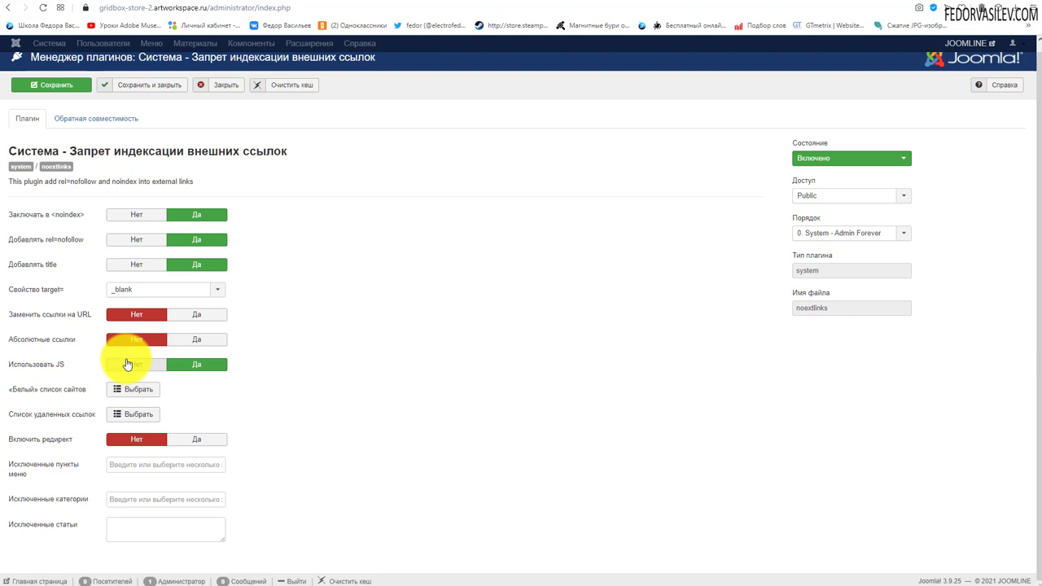
left_click(127, 364)
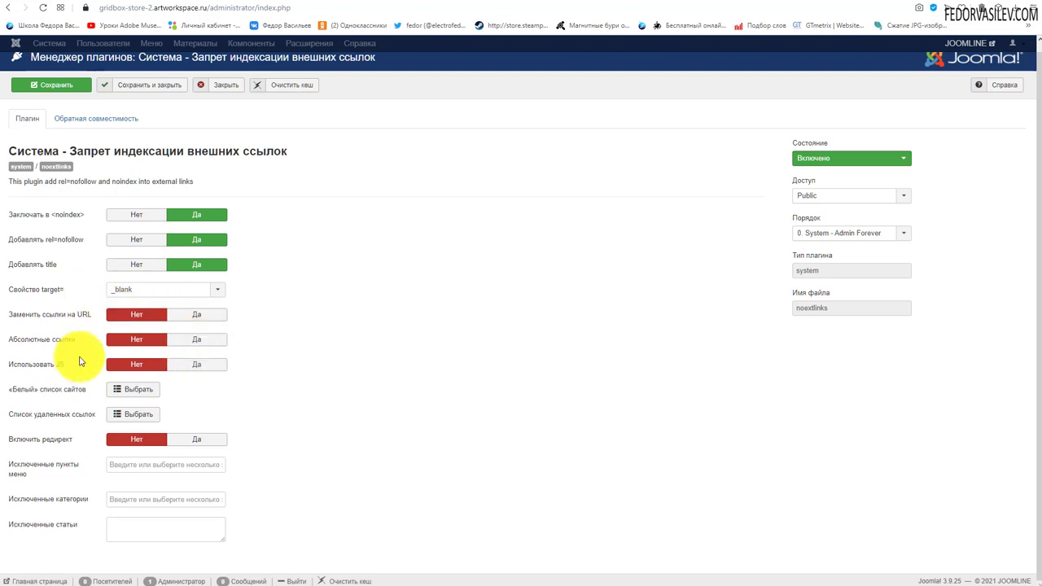
mouse_move(46, 319)
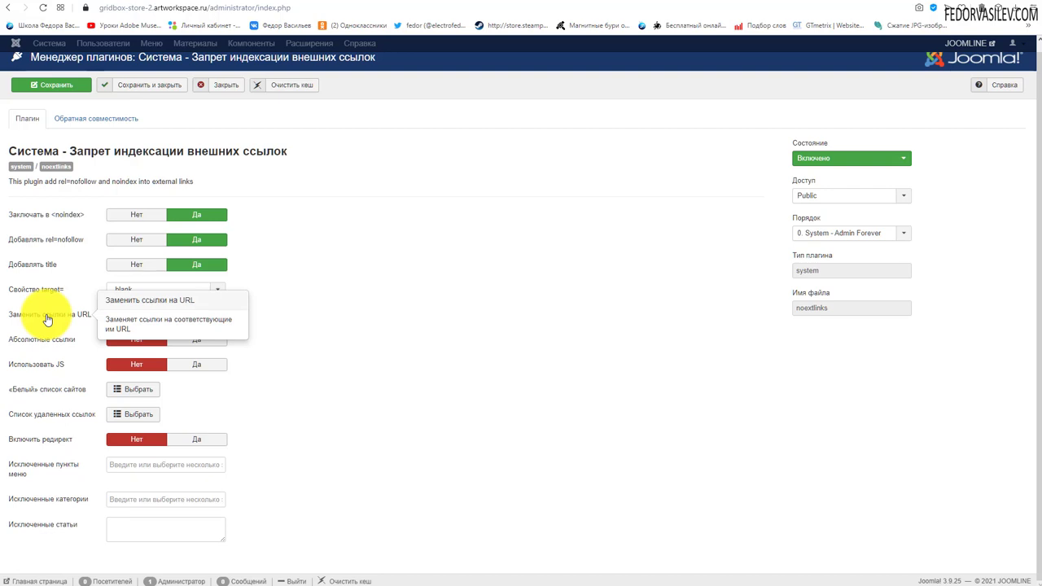
mouse_move(55, 345)
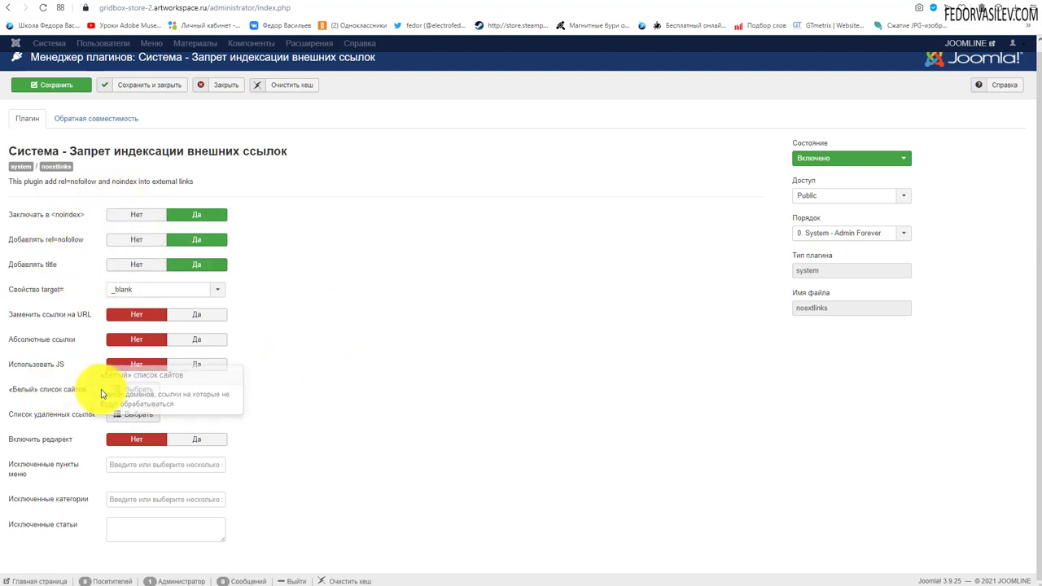
Try an HTTPS entry in the site whitelist, look over its domain field, and cancel without saving
left_click(134, 390)
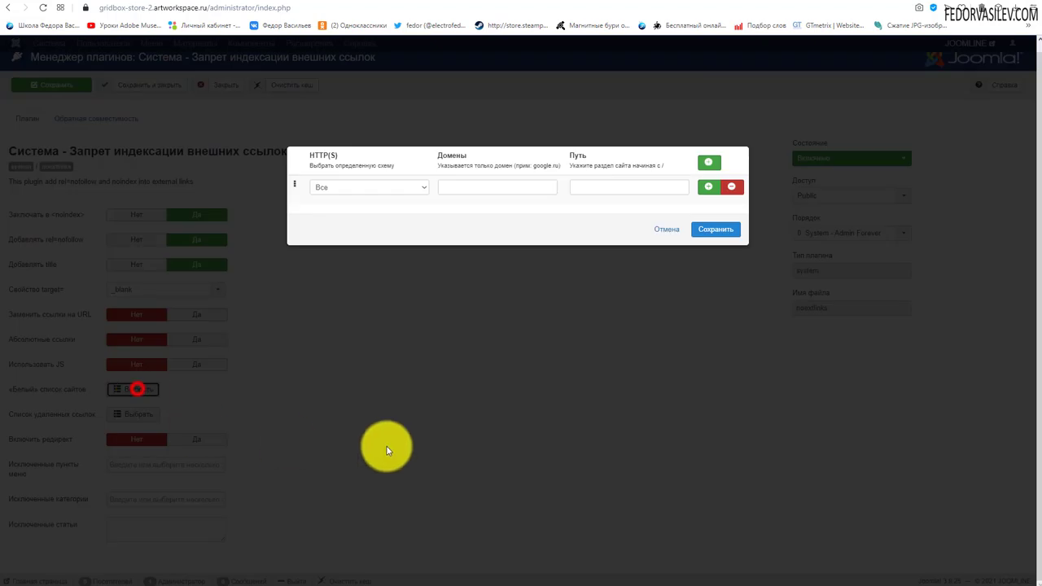
left_click(344, 187)
left_click(334, 213)
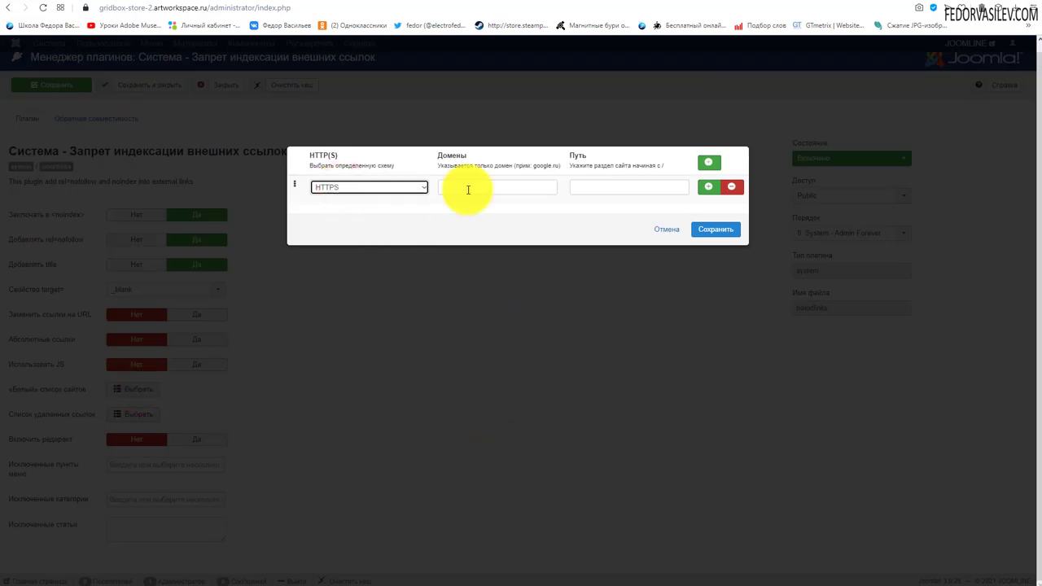
left_click(391, 186)
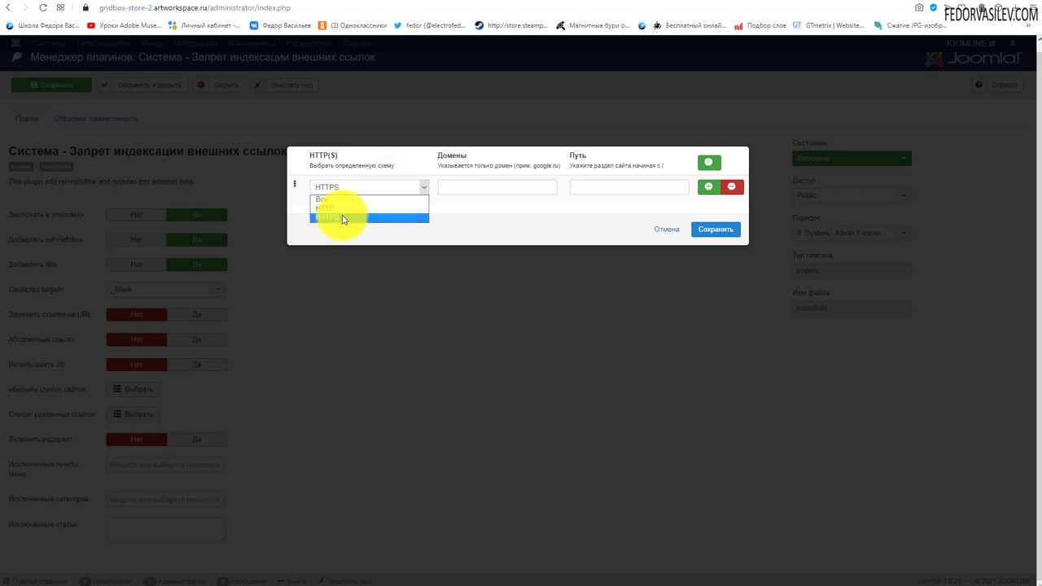
left_click(343, 219)
left_click(462, 187)
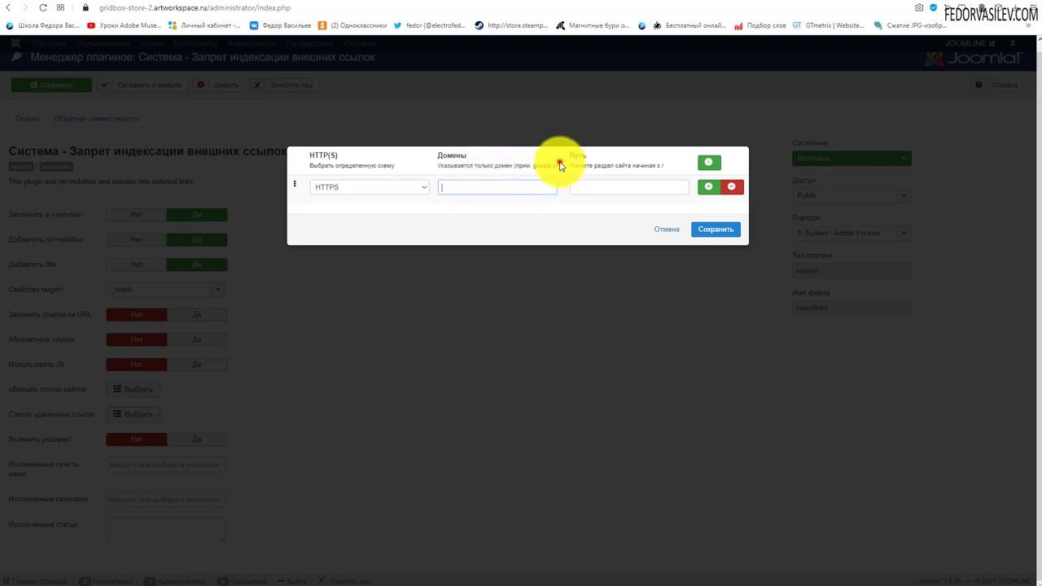
double_click(558, 165)
left_click(455, 189)
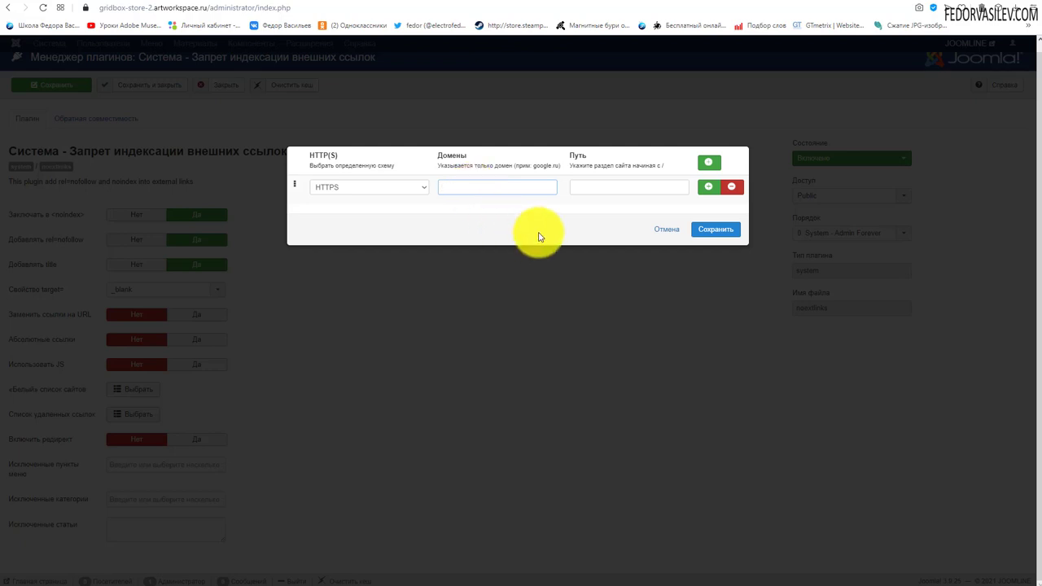
left_click(666, 230)
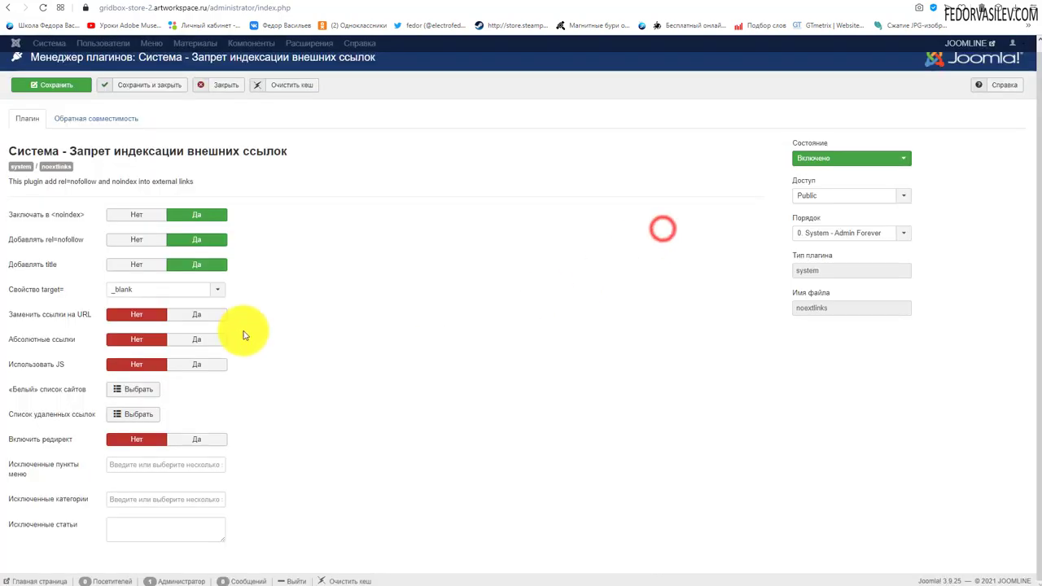
View the domain entry form of the removed links list and dismiss it without adding a domain
left_click(128, 415)
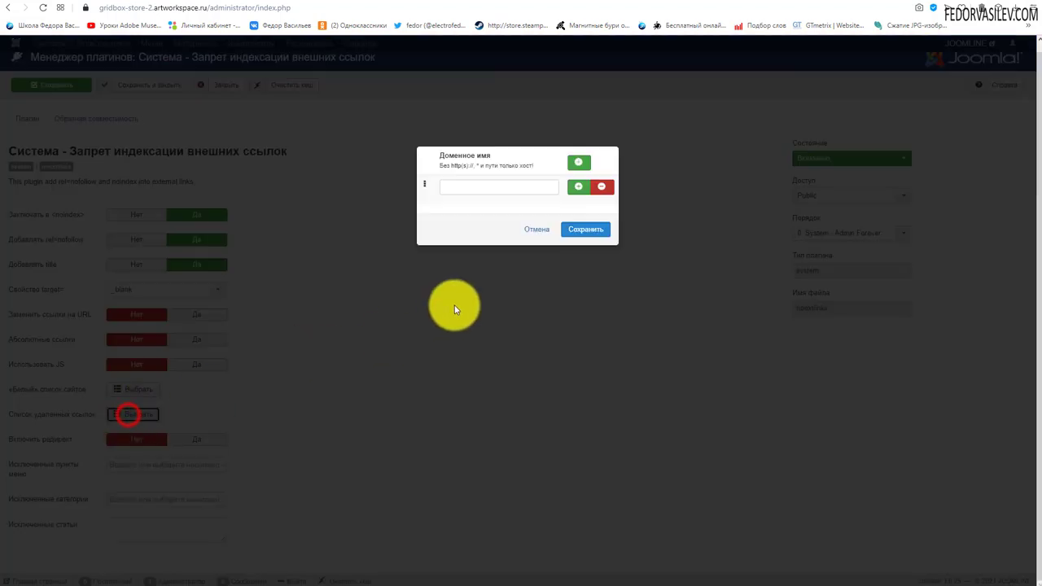
left_click(535, 230)
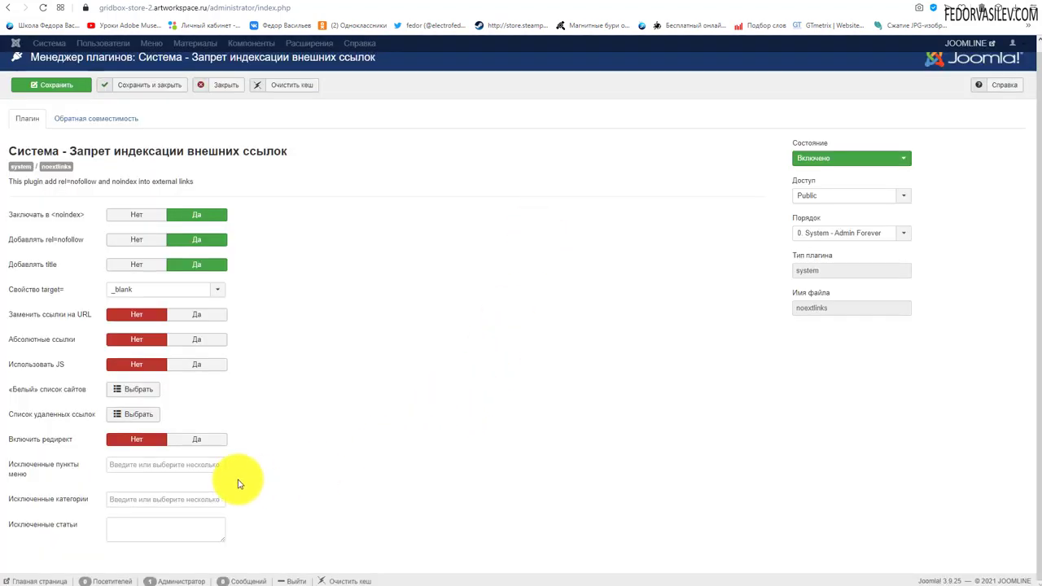
Turn the "Включить редирект" option on, look over the redirect page choices, and turn it back off
left_click(191, 438)
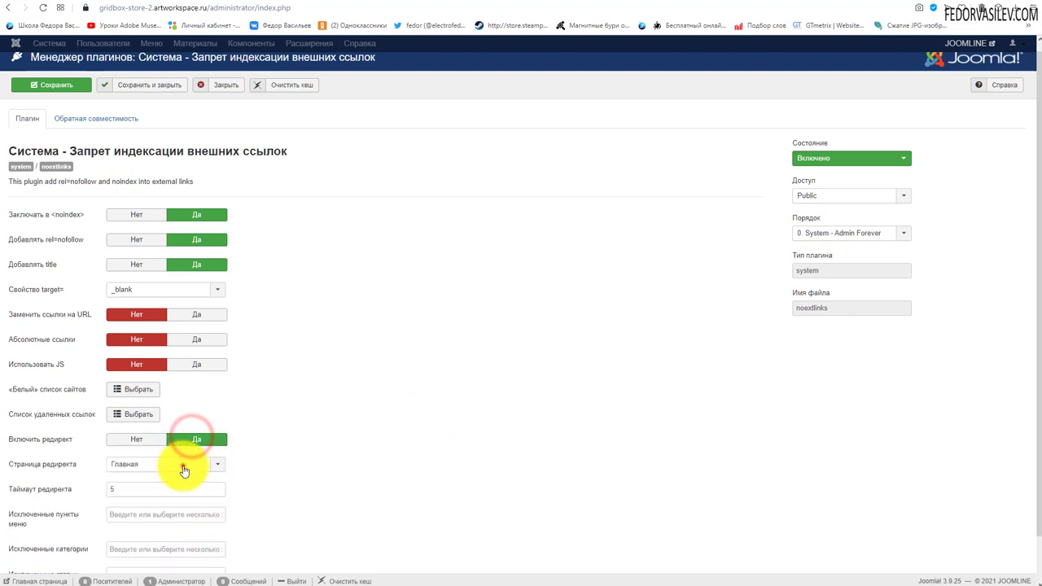
left_click(182, 465)
left_click(388, 443)
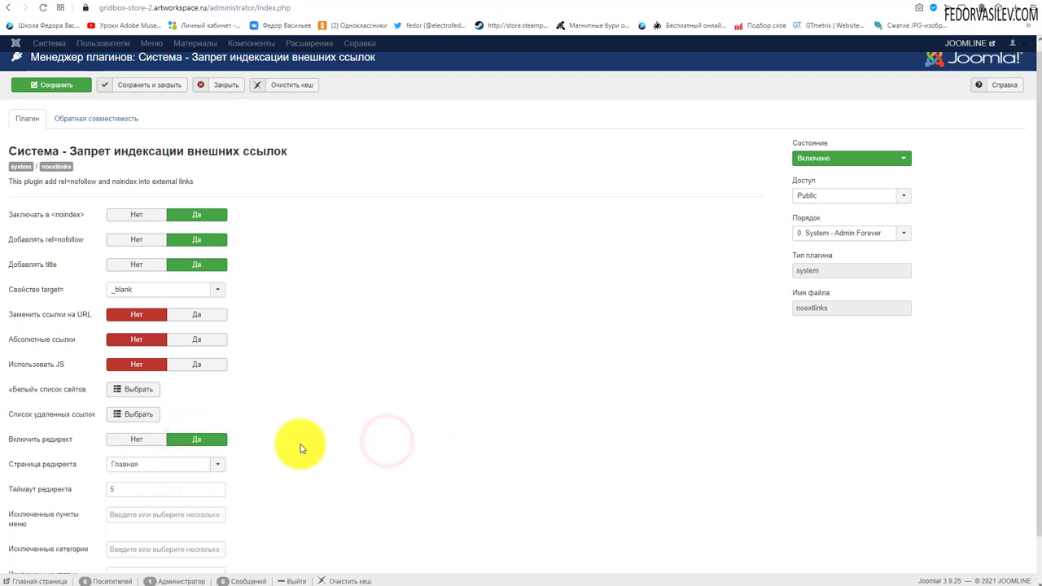
left_click(139, 443)
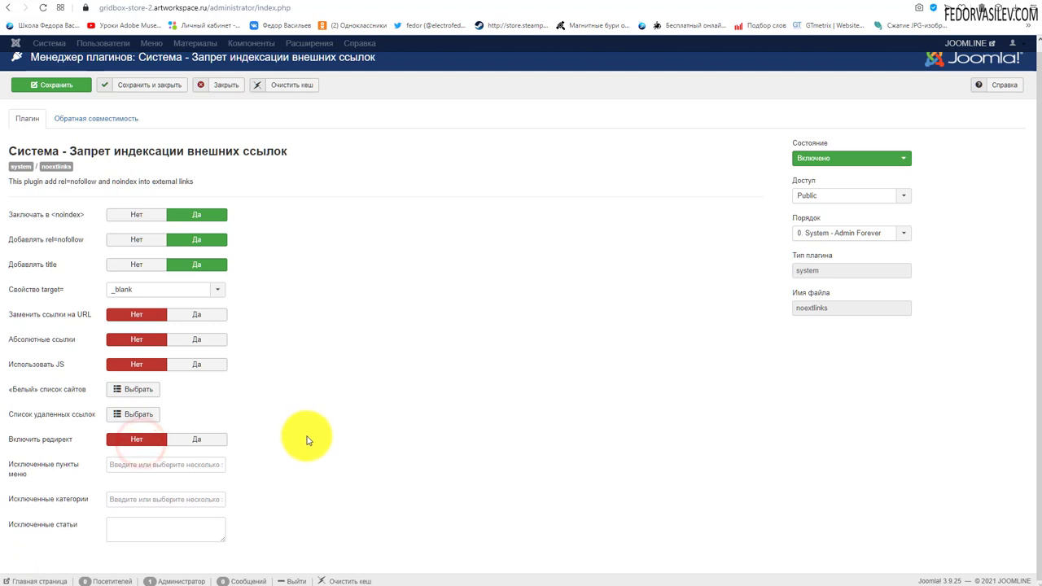
Examine the choices and descriptions for excluded menu items, excluded categories and excluded articles without selecting any
left_click(123, 465)
left_click(309, 481)
mouse_move(58, 472)
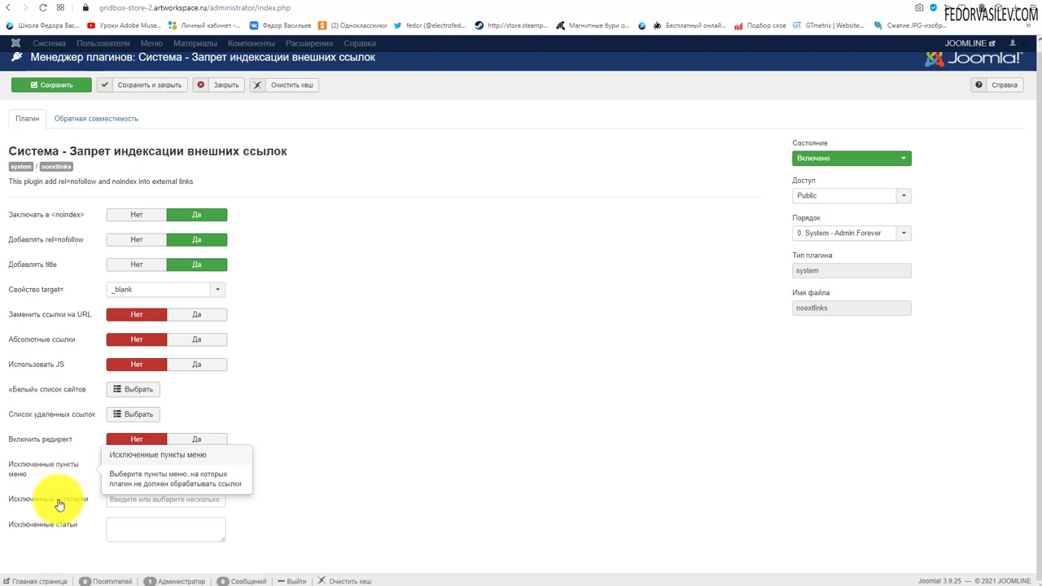
left_click(118, 498)
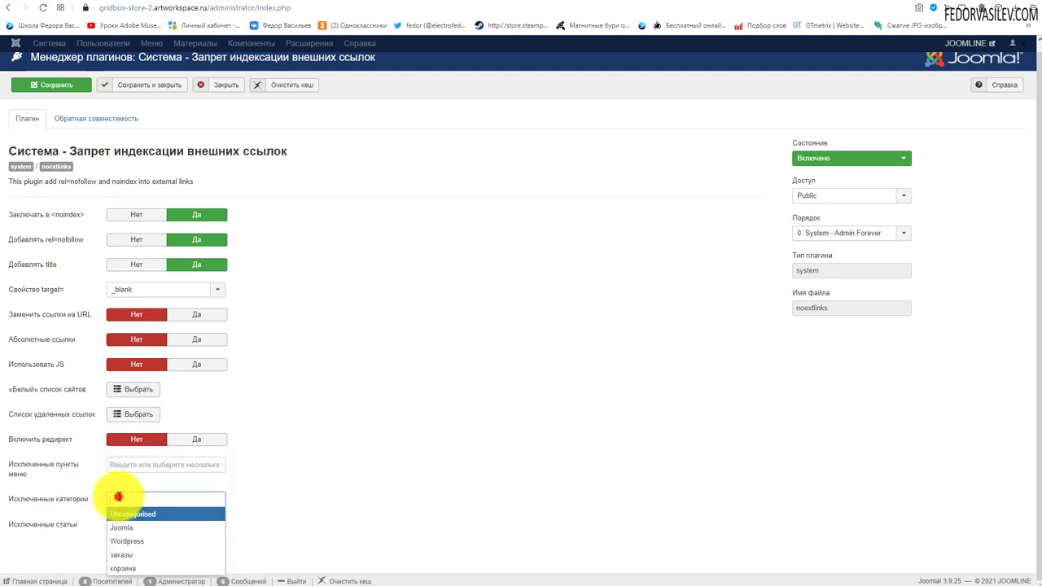
left_click(320, 485)
mouse_move(40, 533)
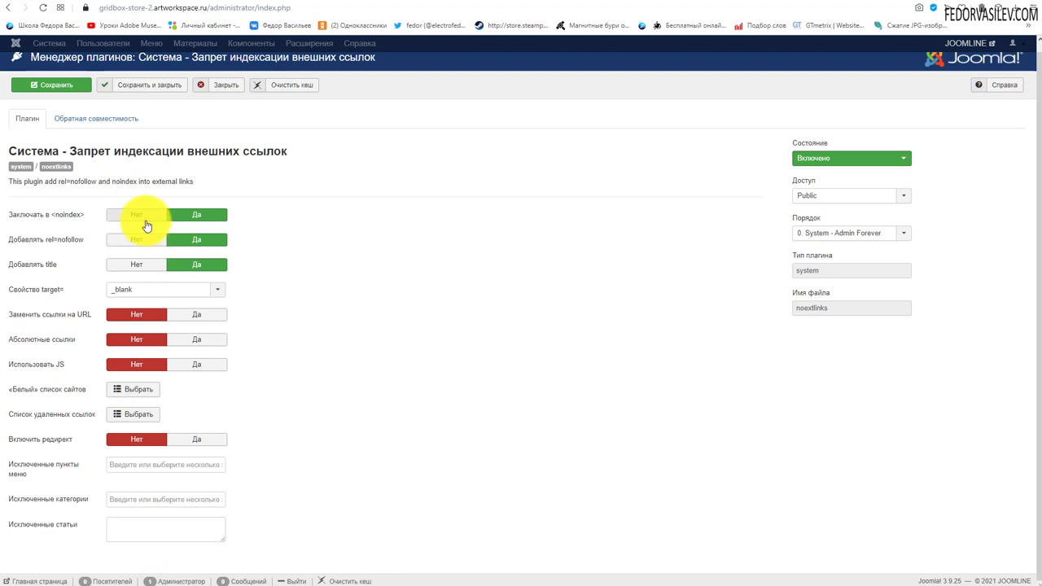
Read the backward compatibility field descriptions for menu items, categories and allowed sites, and save and close the plugin
left_click(85, 119)
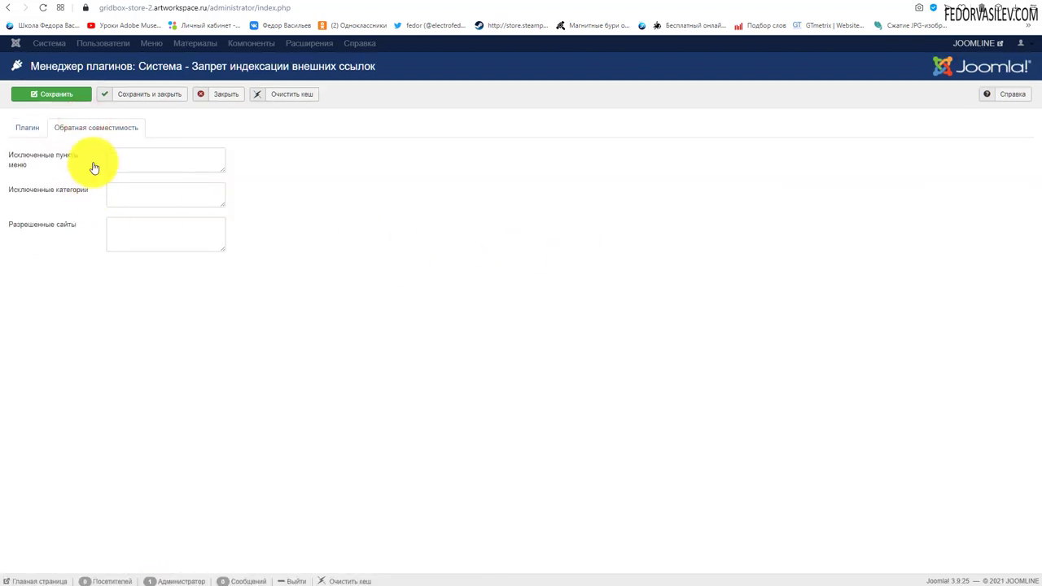
mouse_move(52, 162)
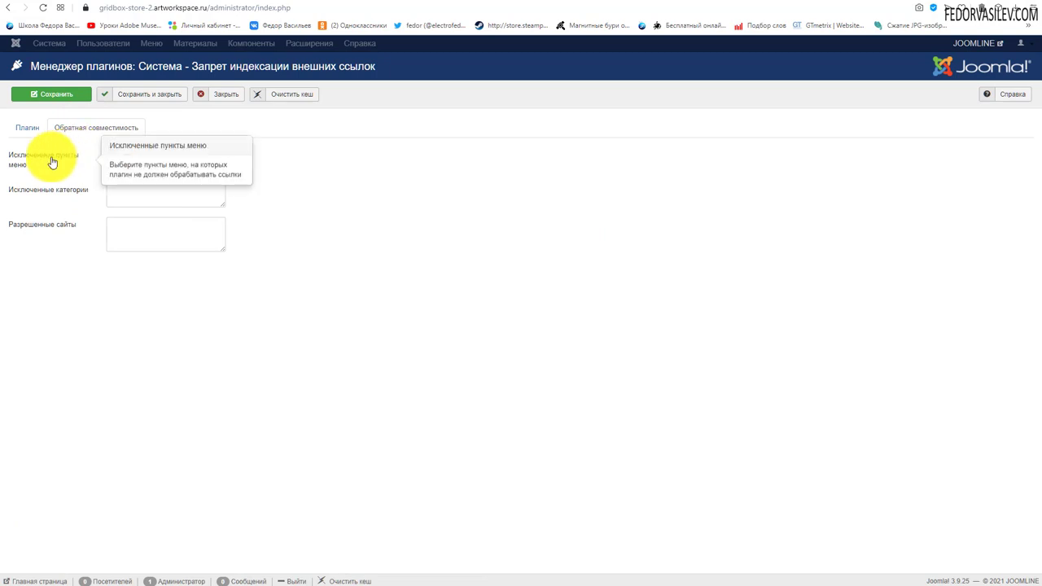
mouse_move(47, 198)
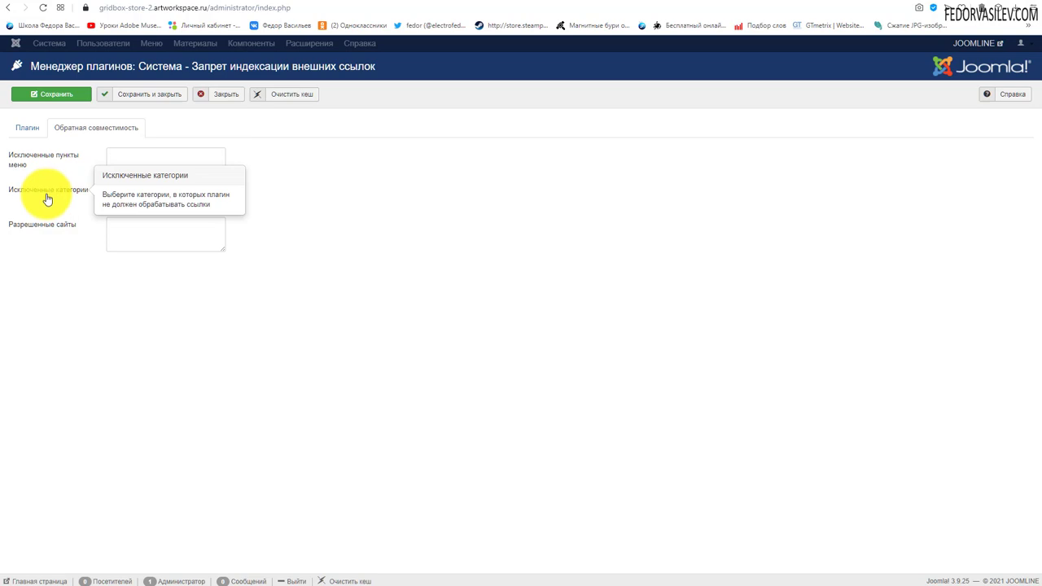
mouse_move(44, 234)
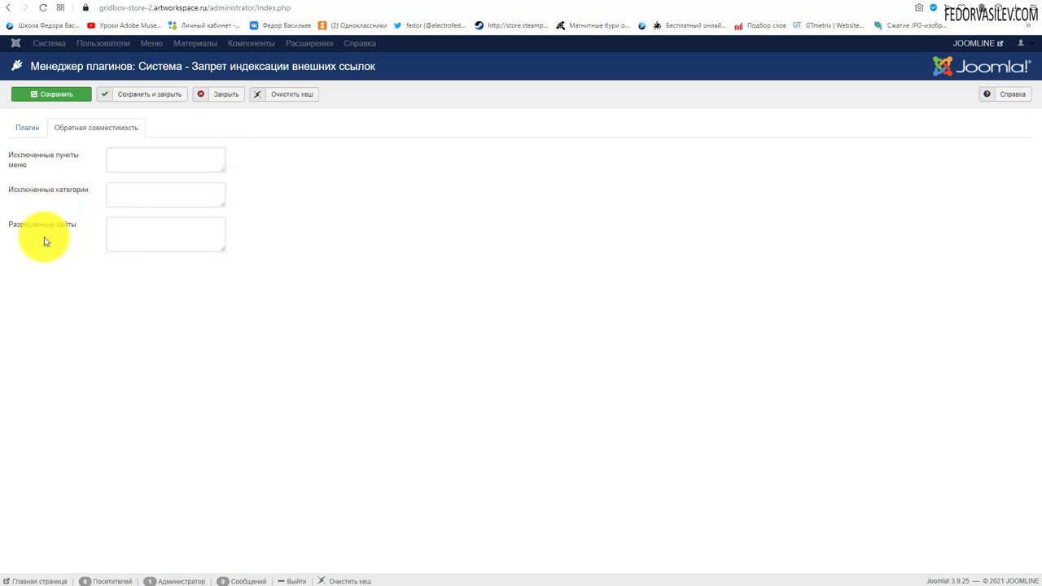
left_click(139, 241)
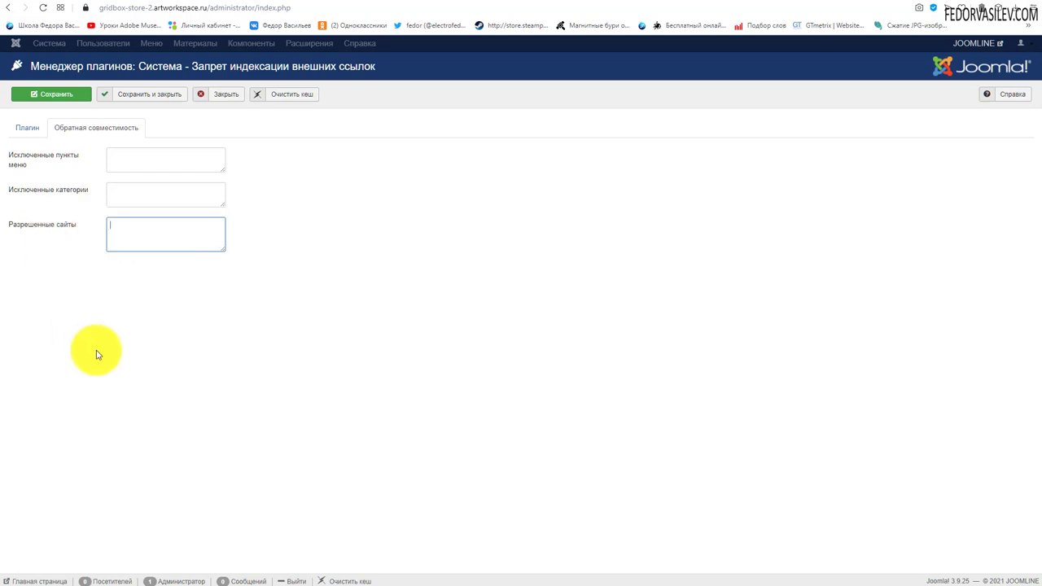
left_click(154, 93)
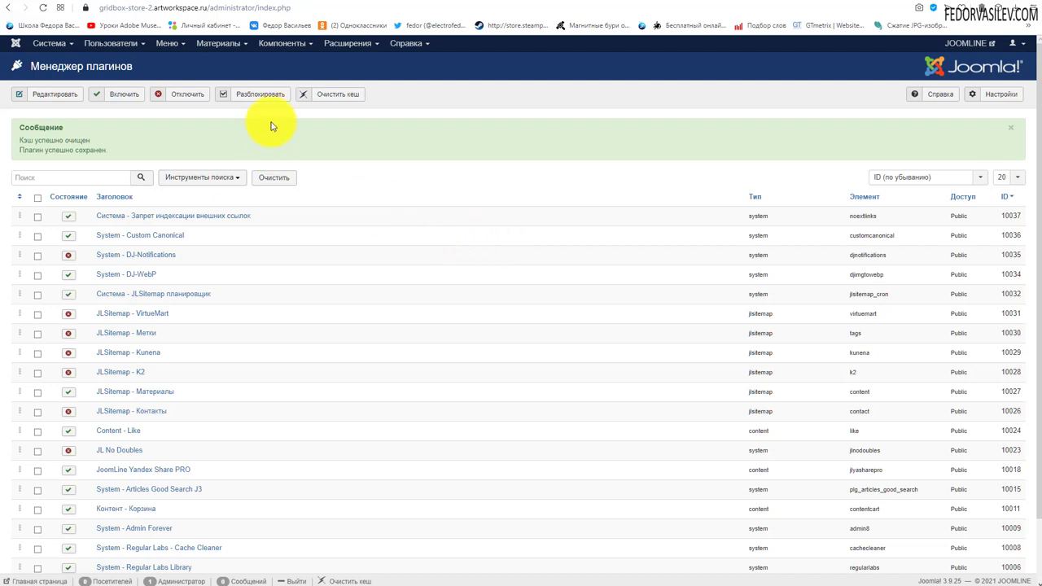
Start a new HTML-код site module and open its external links settings
left_click(472, 5)
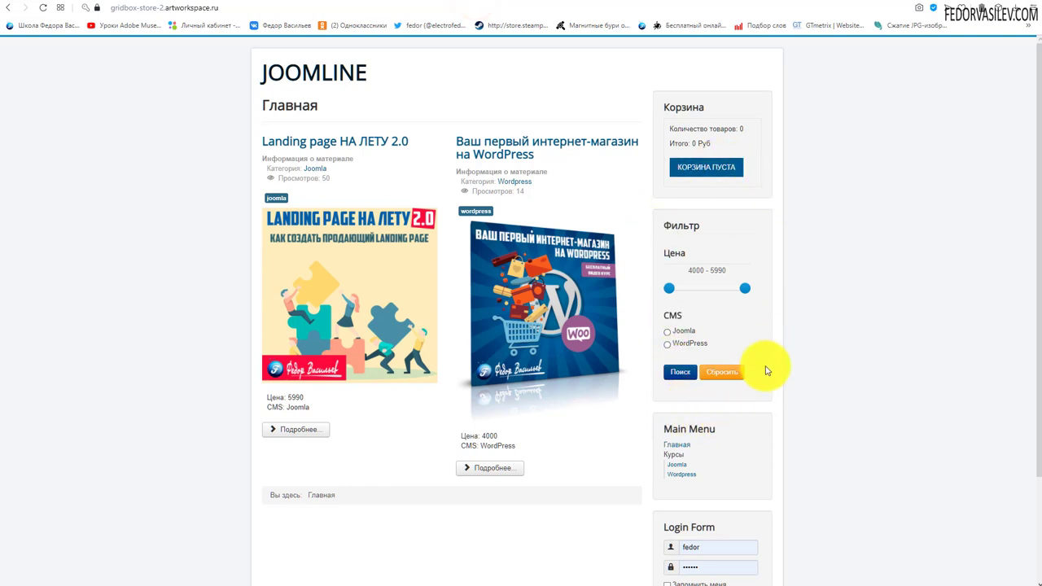
left_click(428, 4)
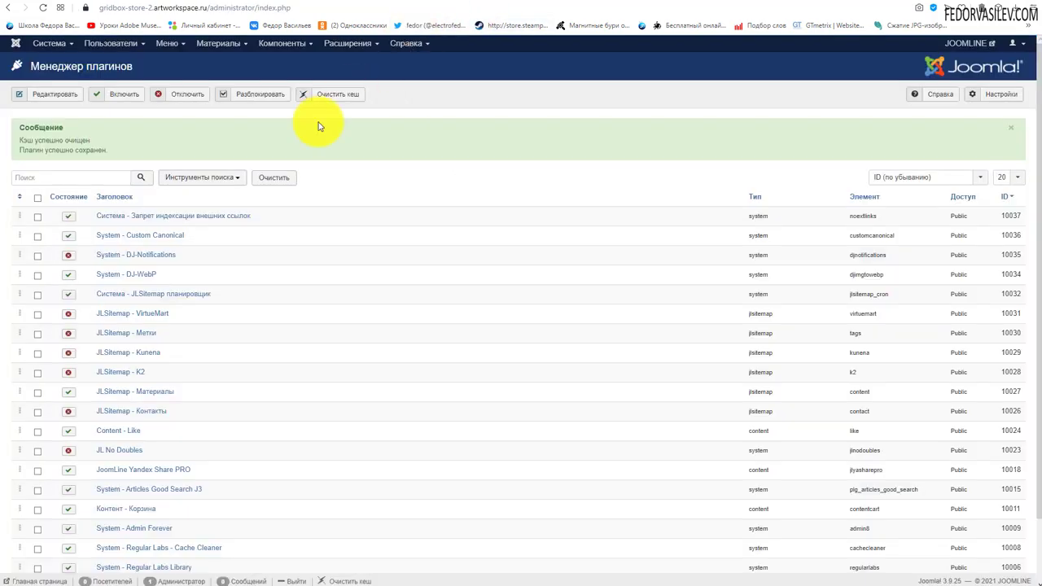
left_click(350, 46)
left_click(342, 83)
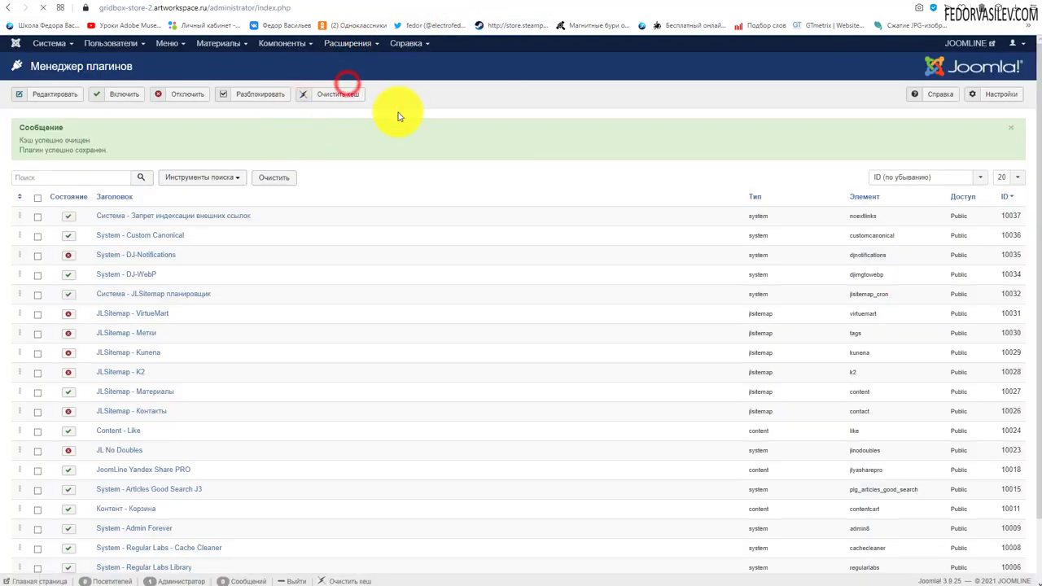
left_click(34, 94)
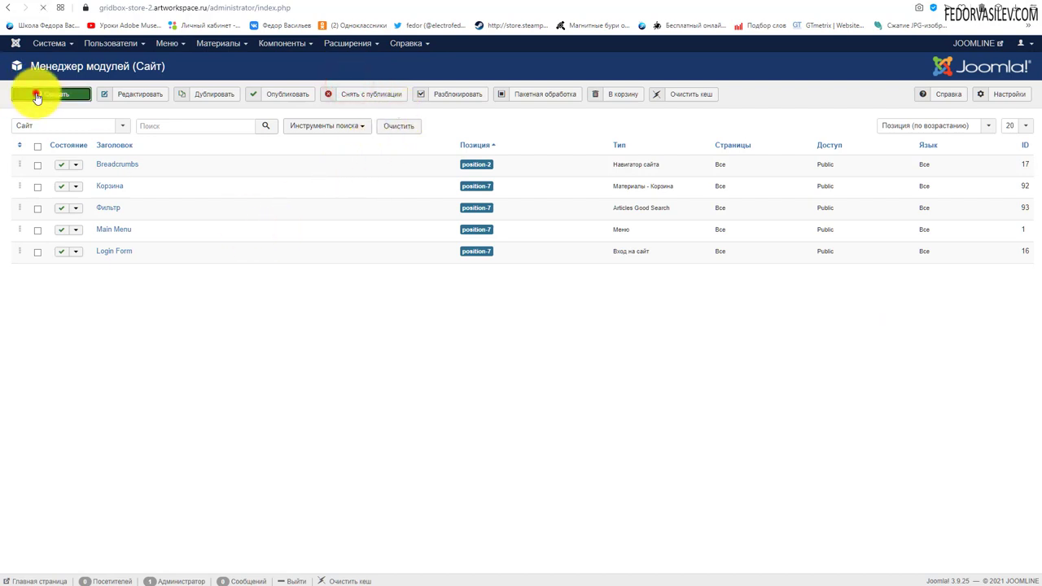
left_click(25, 173)
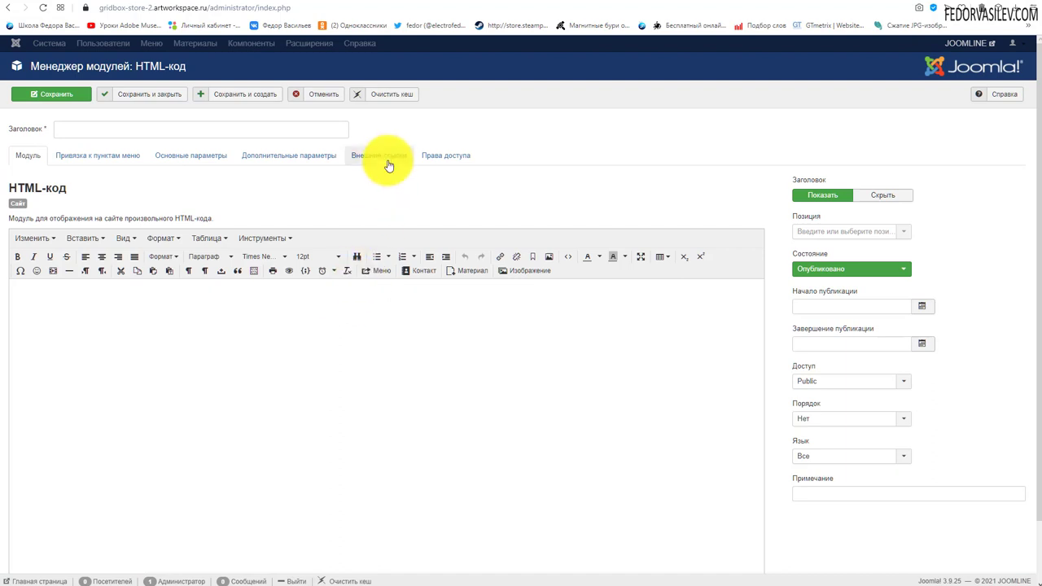
left_click(385, 158)
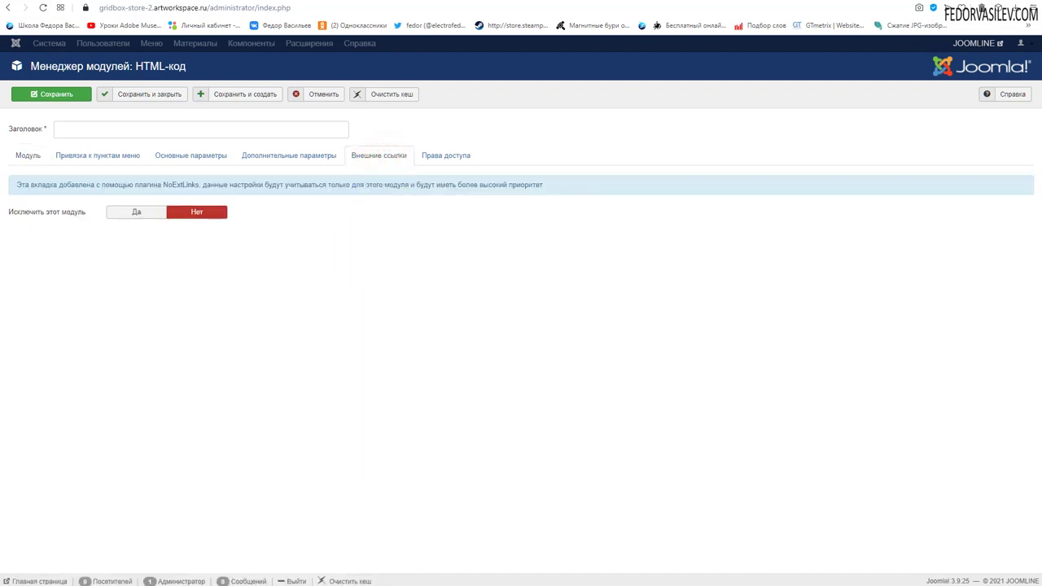
Read the NoExtLinks plugin note and the description of the "Исключить этот модуль" option
left_click_drag(544, 185, 18, 184)
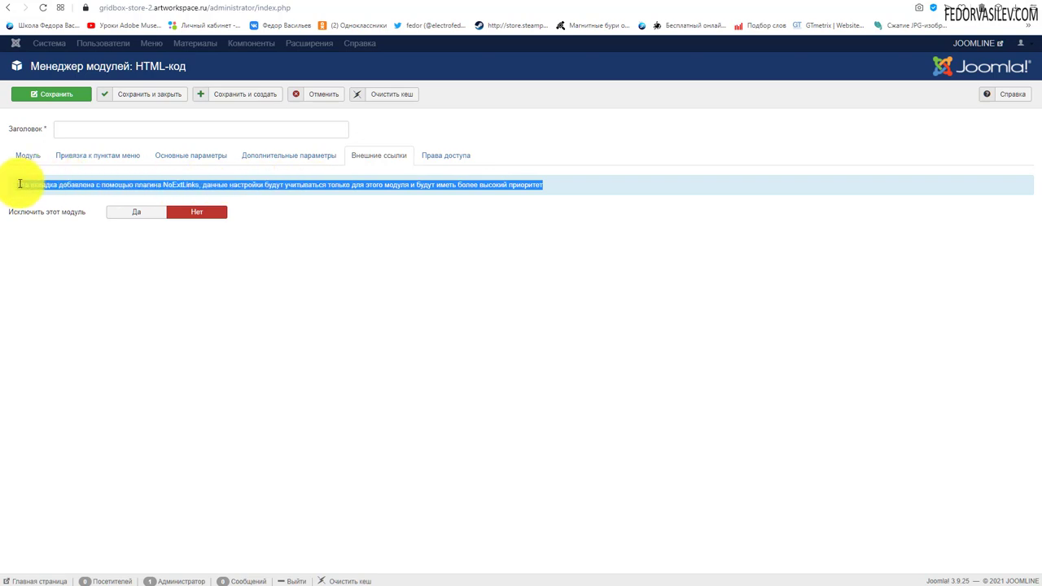
left_click(338, 251)
left_click_drag(209, 184, 157, 188)
left_click(128, 279)
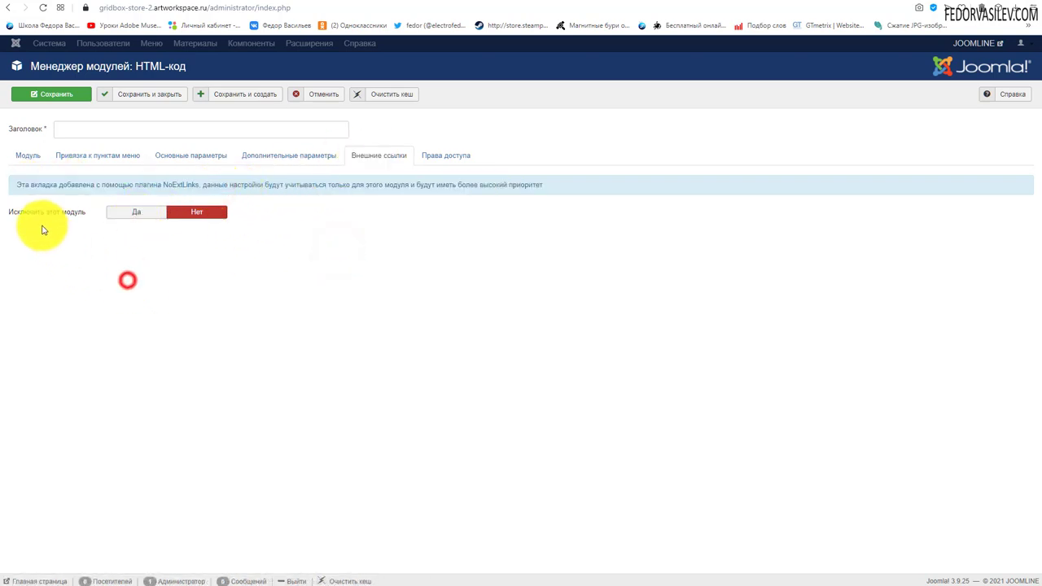
mouse_move(64, 218)
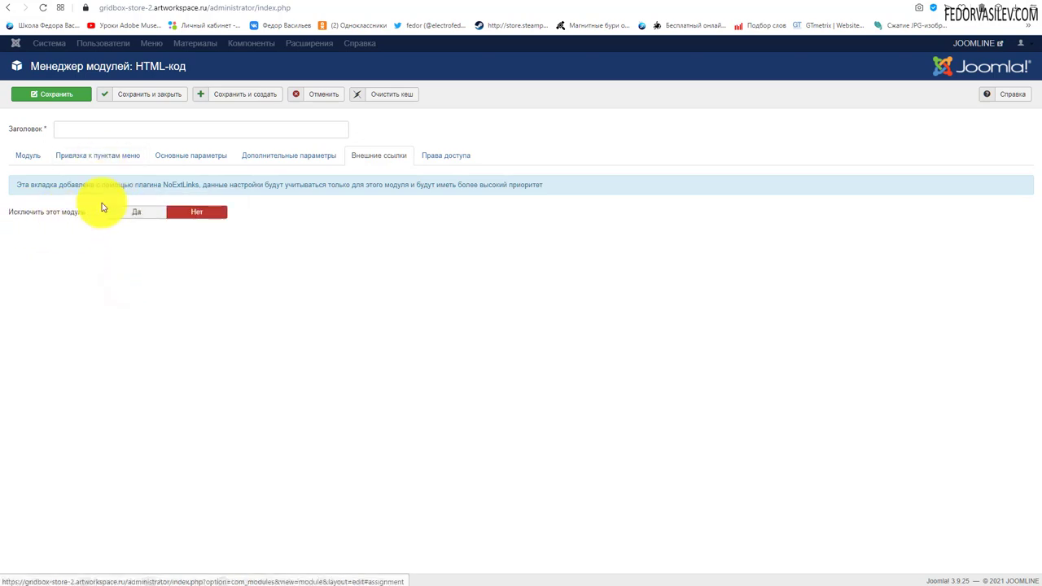
Try "Исключить этот модуль" set to Да, and cancel the new module without saving
left_click(123, 214)
mouse_move(55, 220)
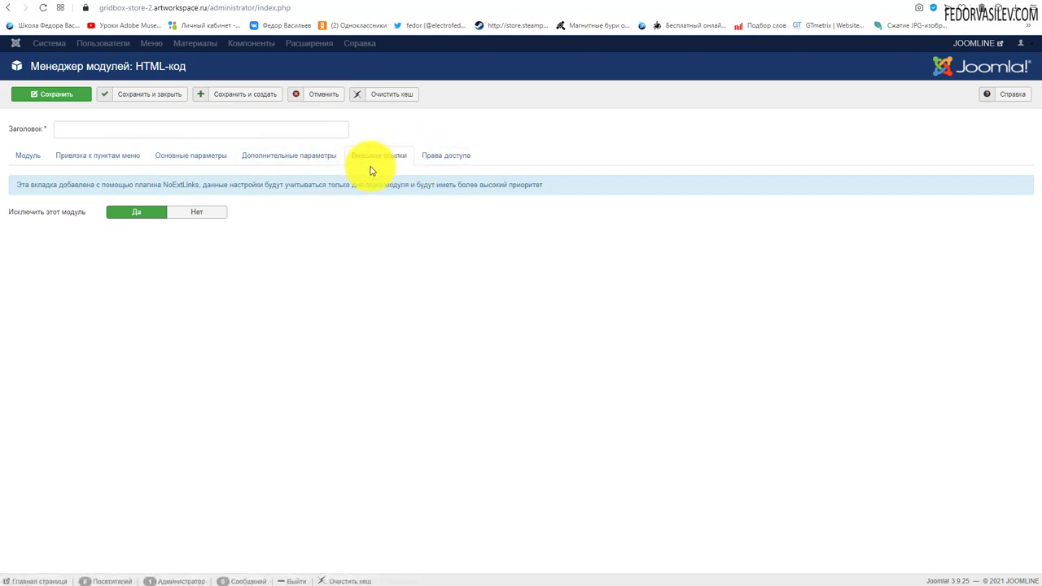
left_click(308, 94)
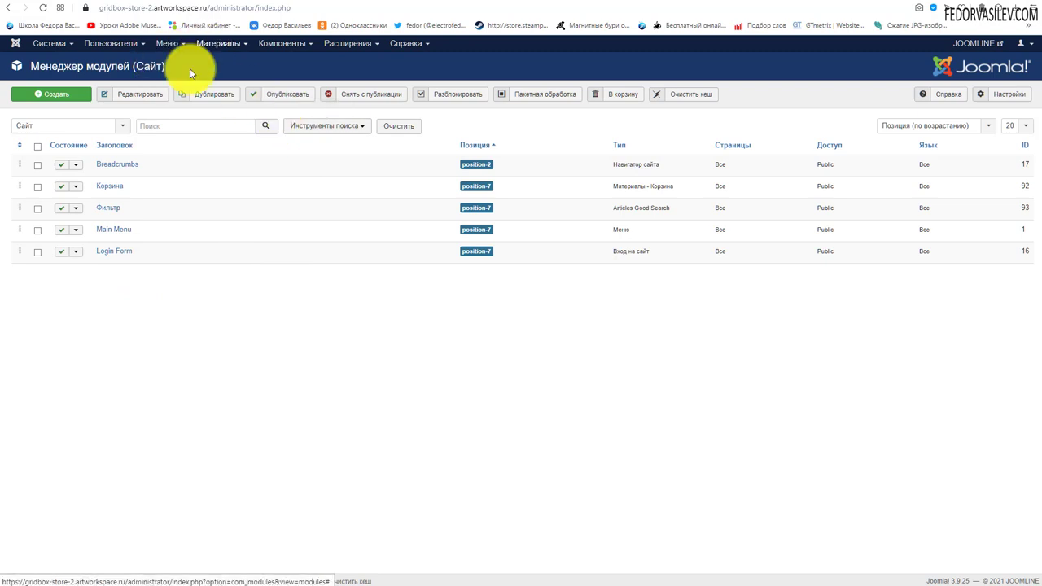
Open the article "Landing page НА ЛЕТУ 2.0" for editing and select the phrase "CMS Joomla" in its text
left_click(227, 44)
left_click(224, 61)
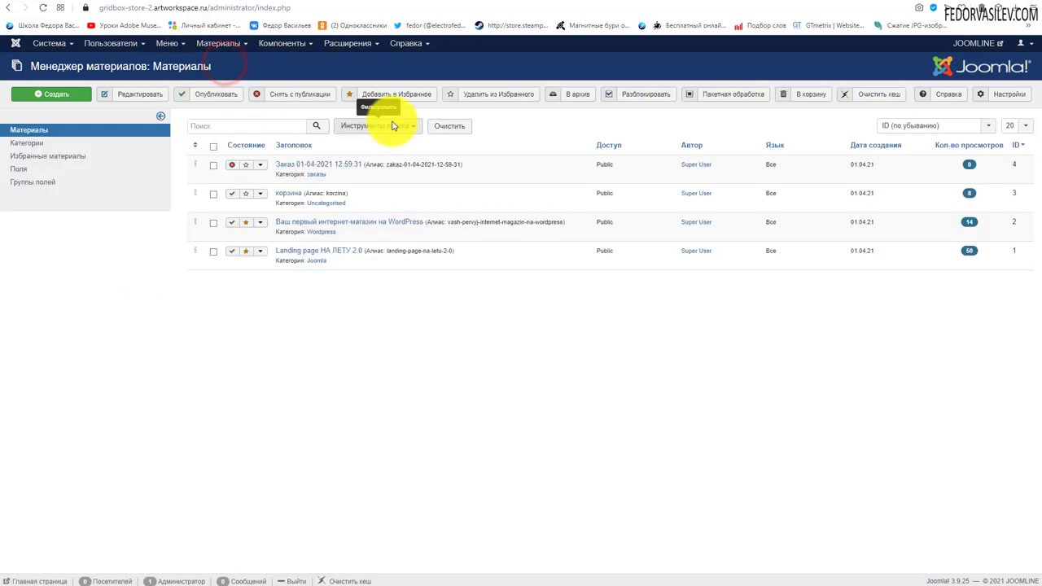
left_click(286, 251)
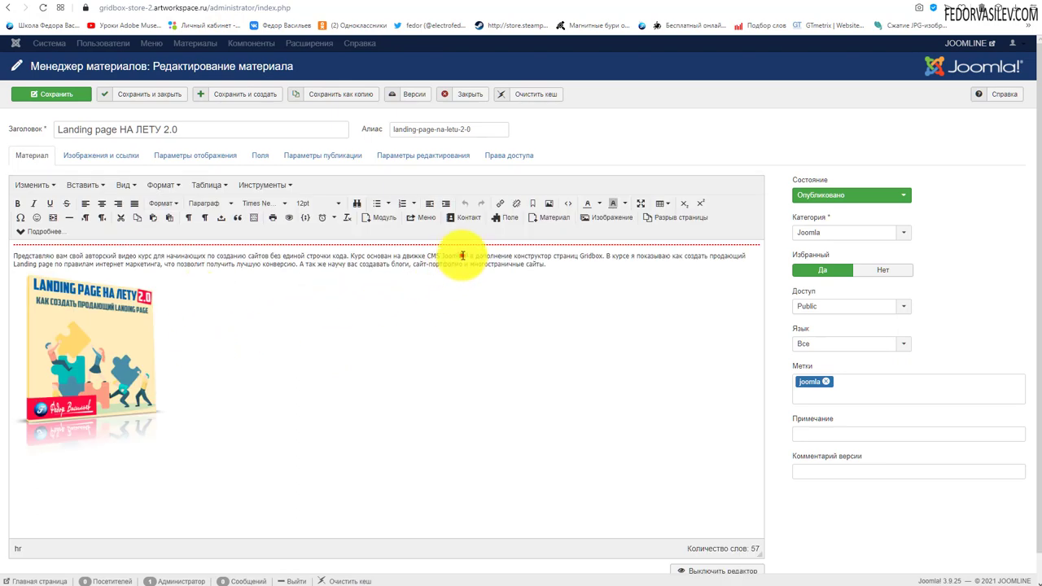
left_click_drag(461, 256, 427, 256)
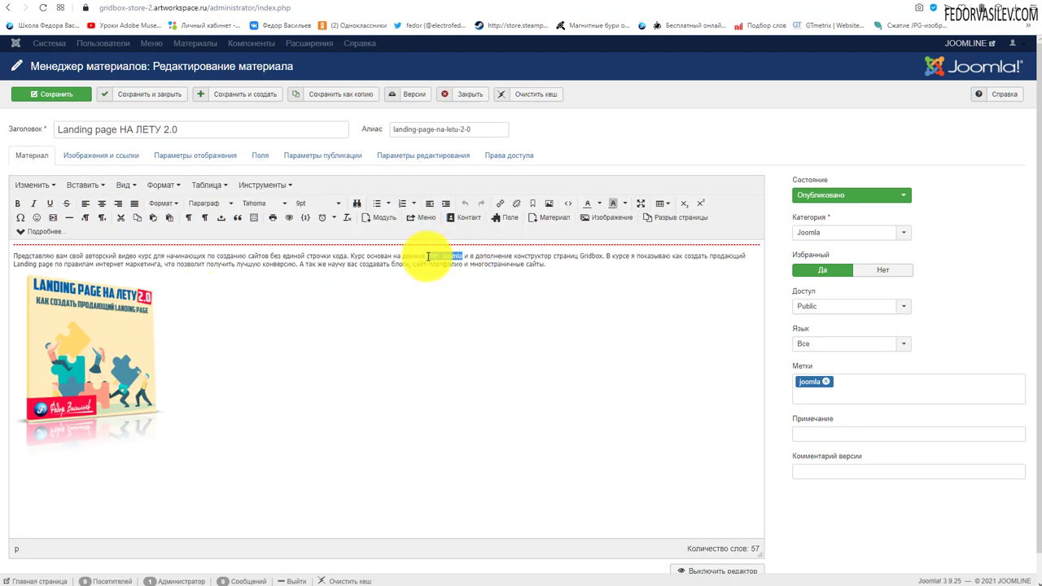
Copy the web address of the blog article "Расширения для Joomla без которых ваш сайт не полноценен" and return to the article editor
left_click(778, 1)
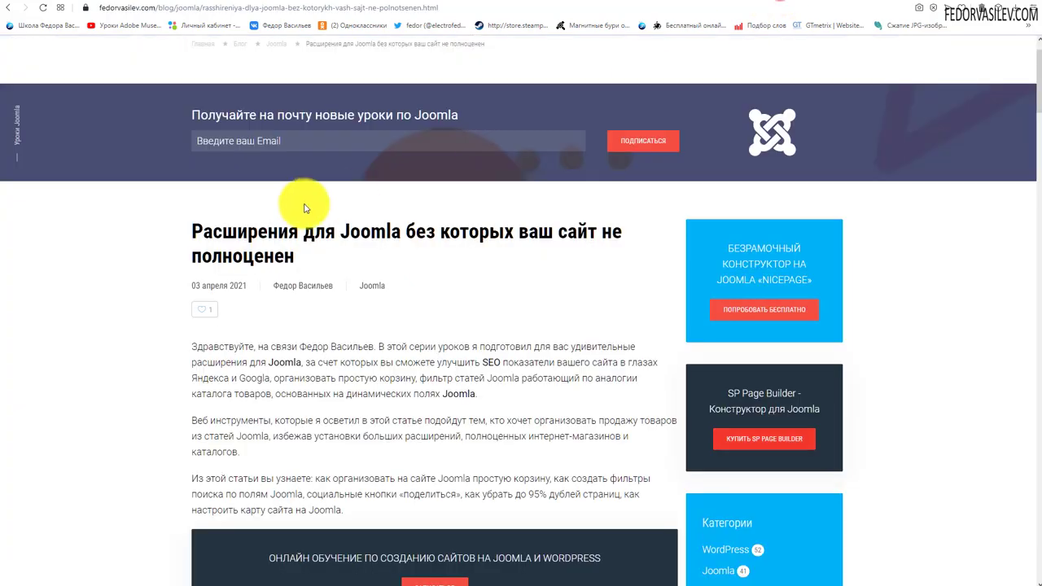
left_click(90, 7)
right_click(128, 10)
left_click(135, 51)
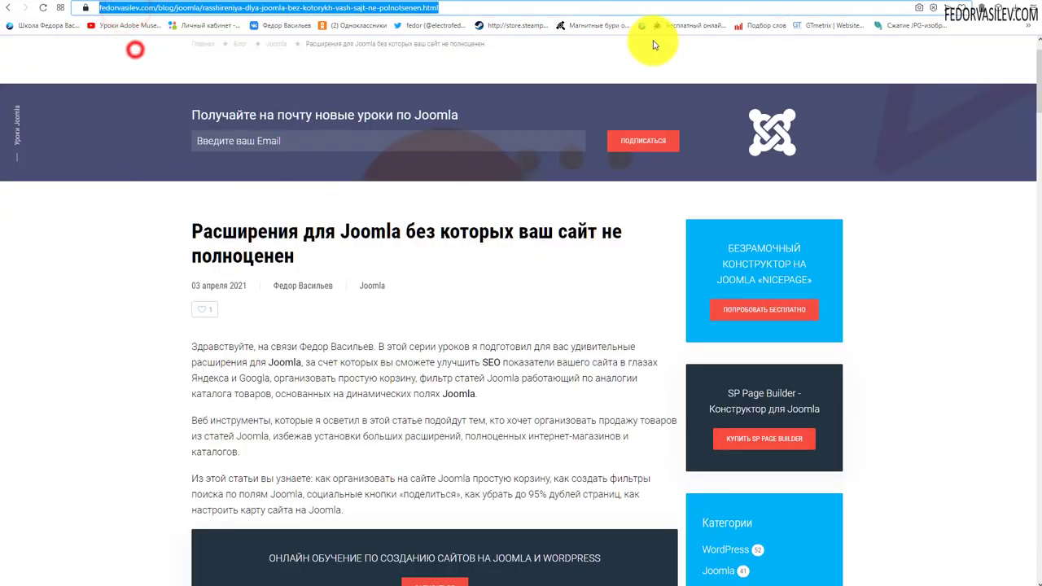
left_click(440, 2)
Link the selected "CMS Joomla" text to the copied blog address, and save and close the article
left_click(503, 202)
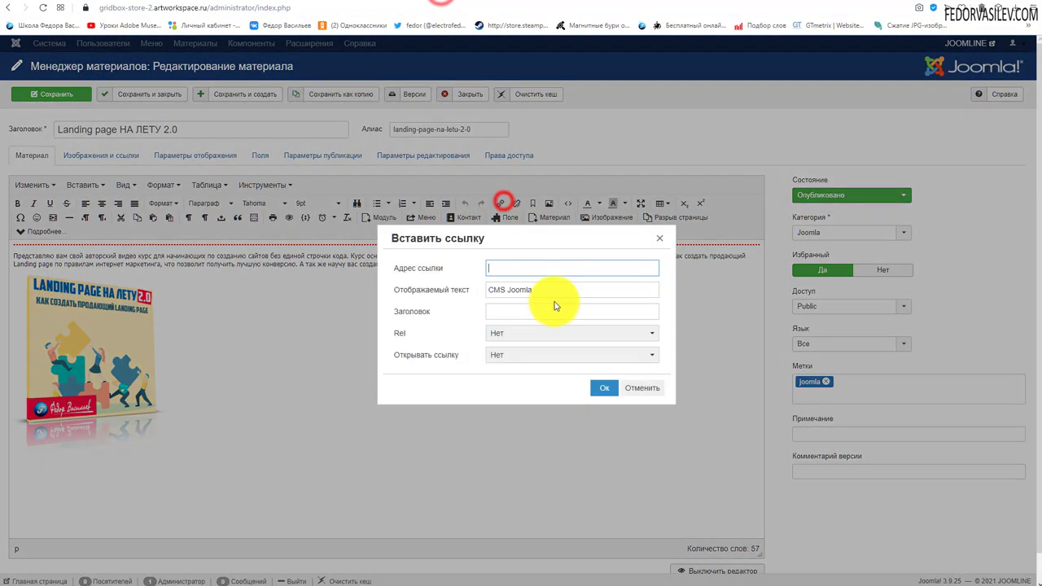
right_click(517, 268)
left_click(547, 344)
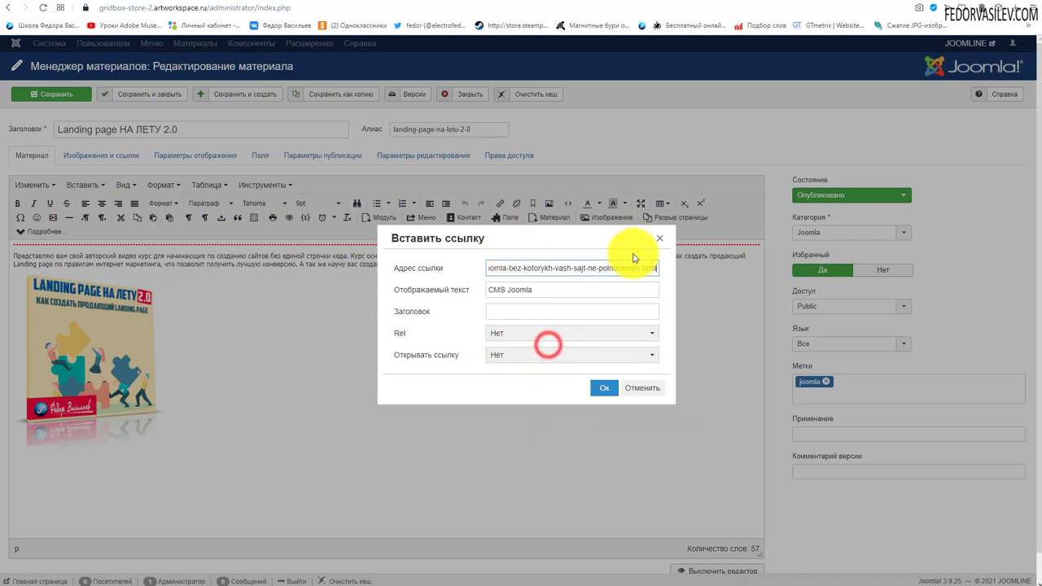
left_click(600, 391)
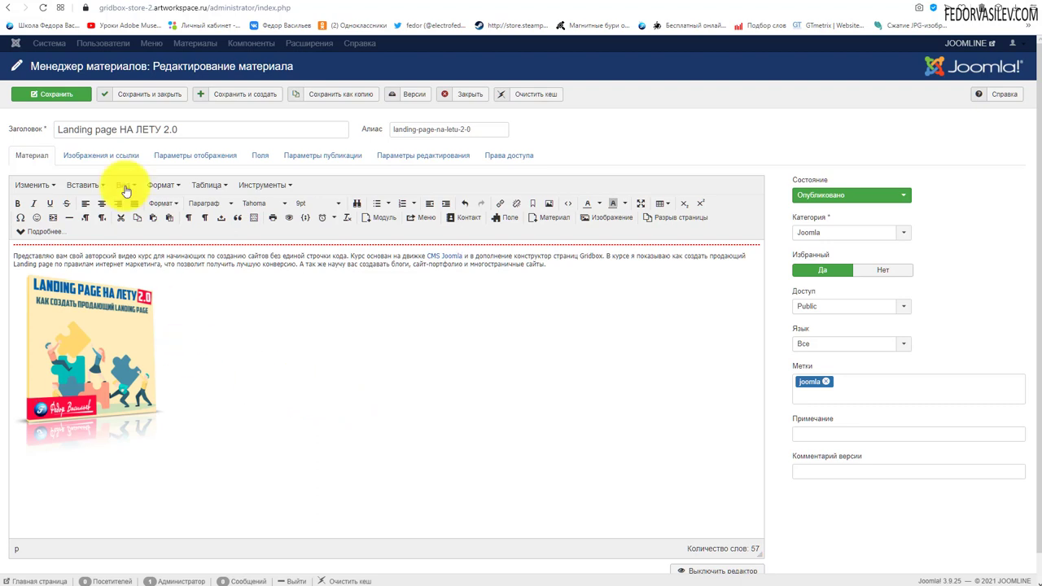
left_click(145, 96)
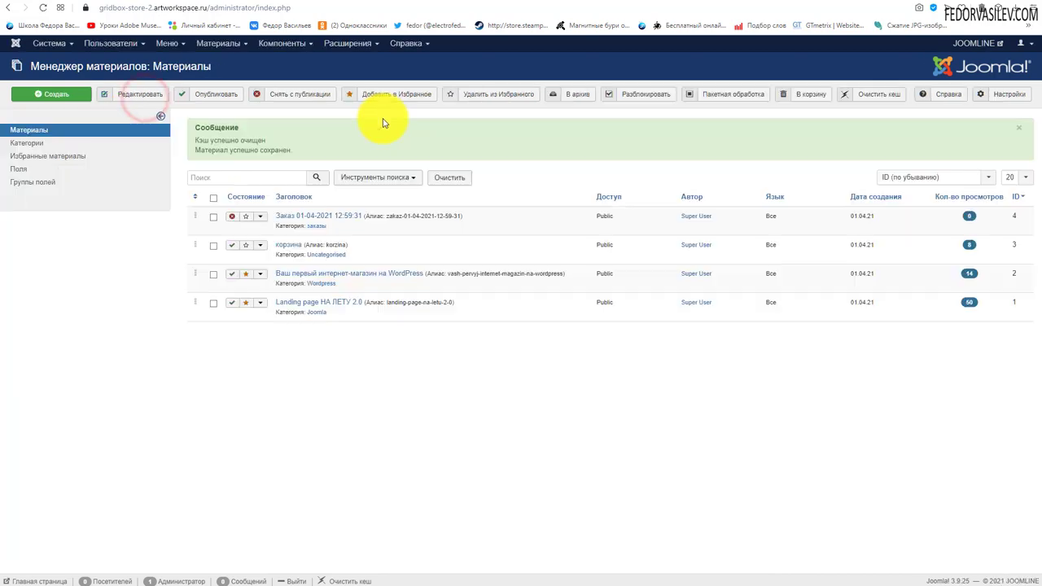
Open the "Landing page НА ЛЕТУ 2.0" article on the live site and follow its "CMS Joomla" link to test it
left_click(477, 2)
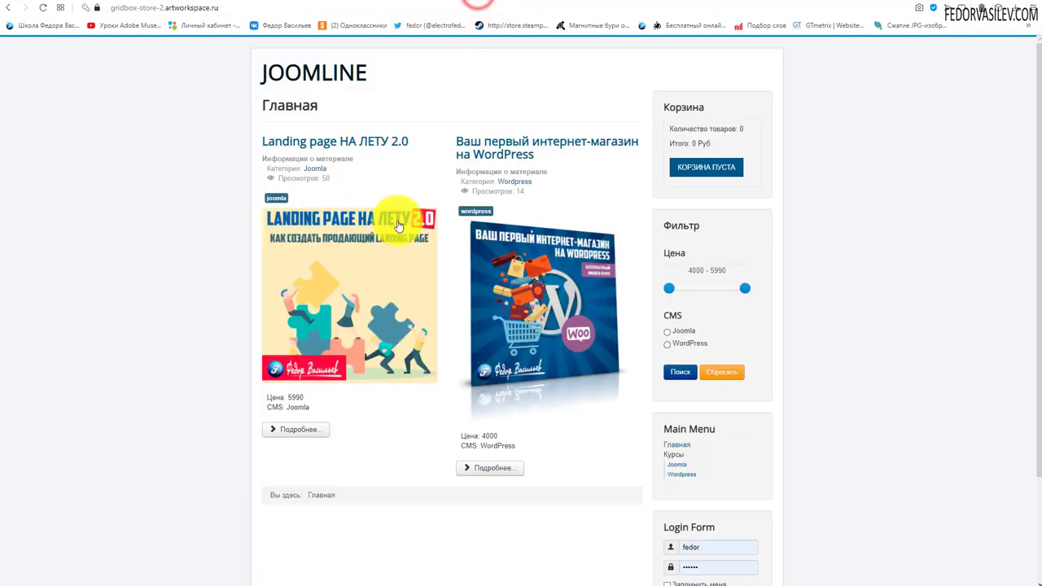
left_click(335, 231)
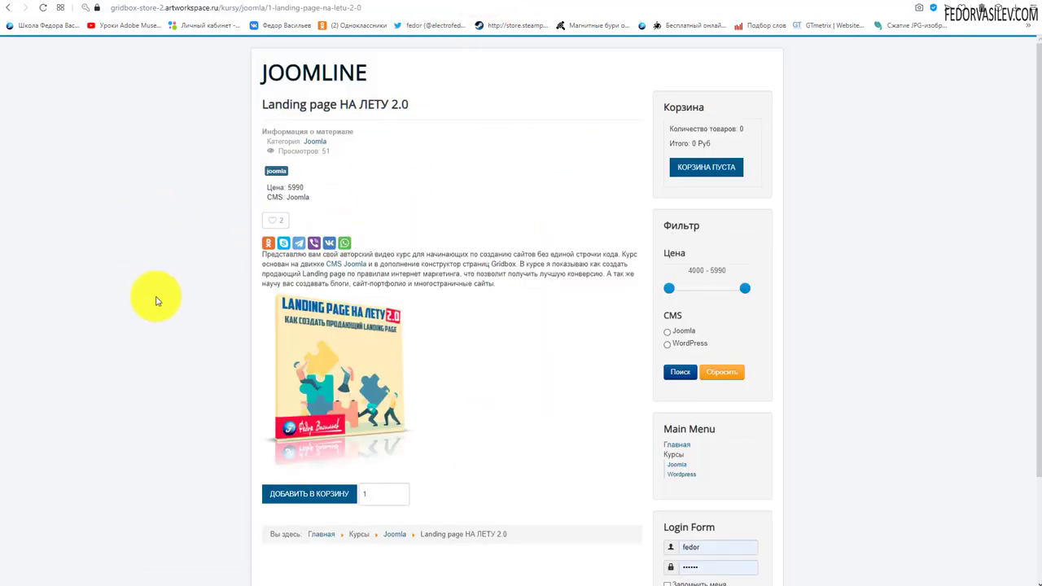
left_click(342, 265)
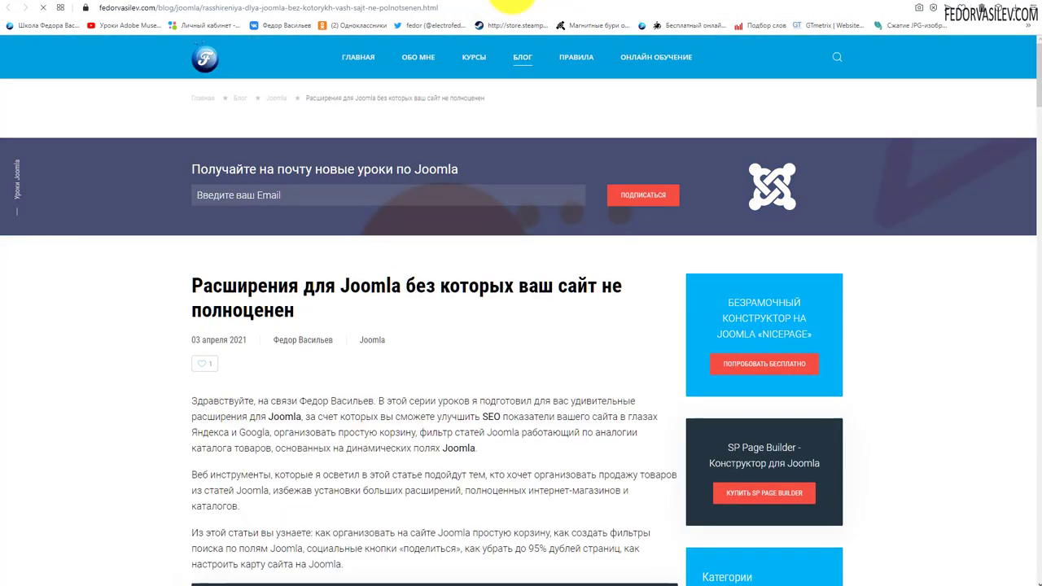
Leave the opened blog page, inspect the "CMS Joomla" link's code in the article for noindex tags and its rel attribute, and close the inspector
left_click(512, 1)
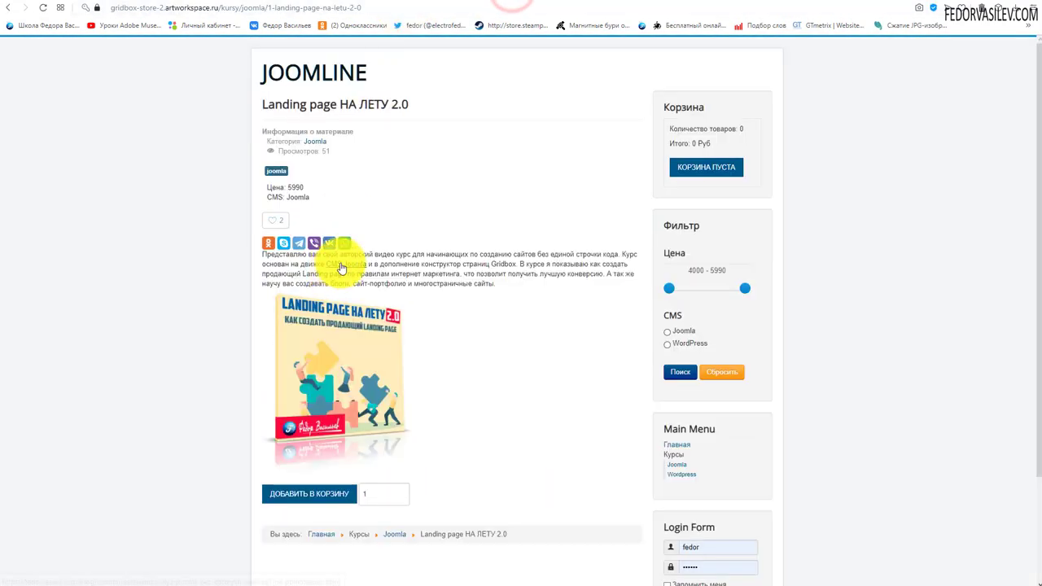
right_click(341, 267)
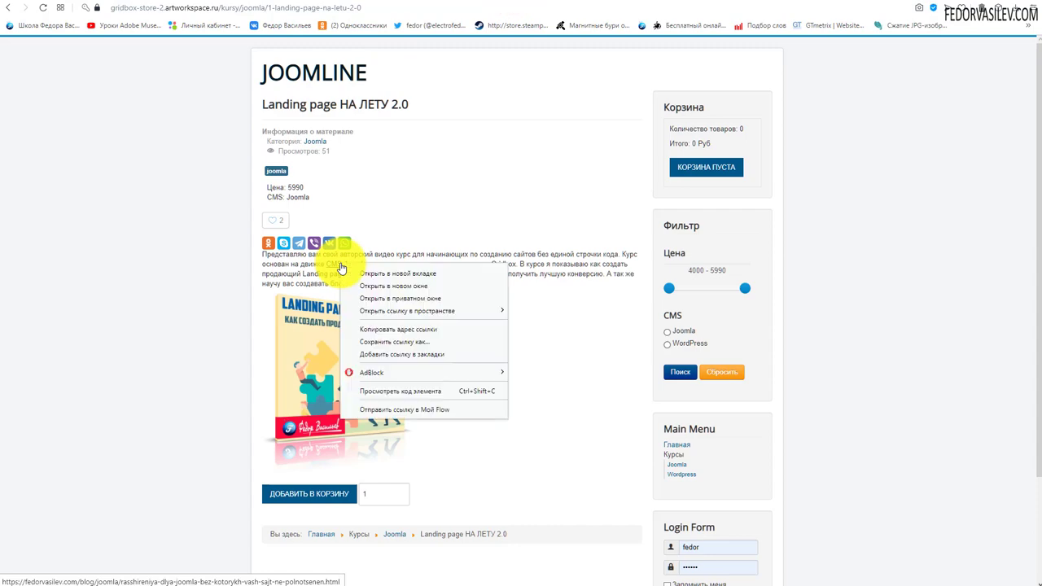
left_click(391, 394)
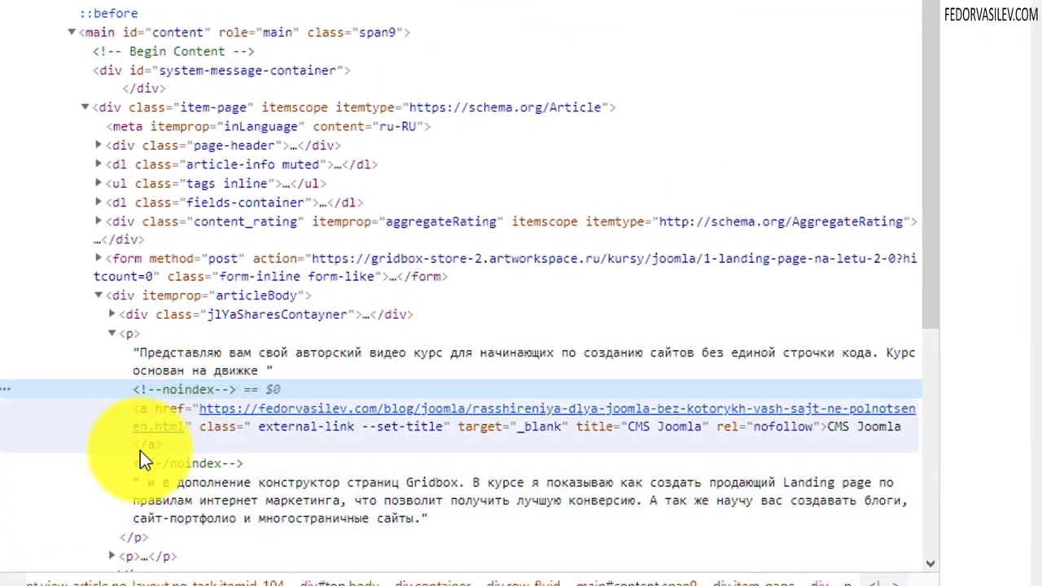
left_click(154, 461)
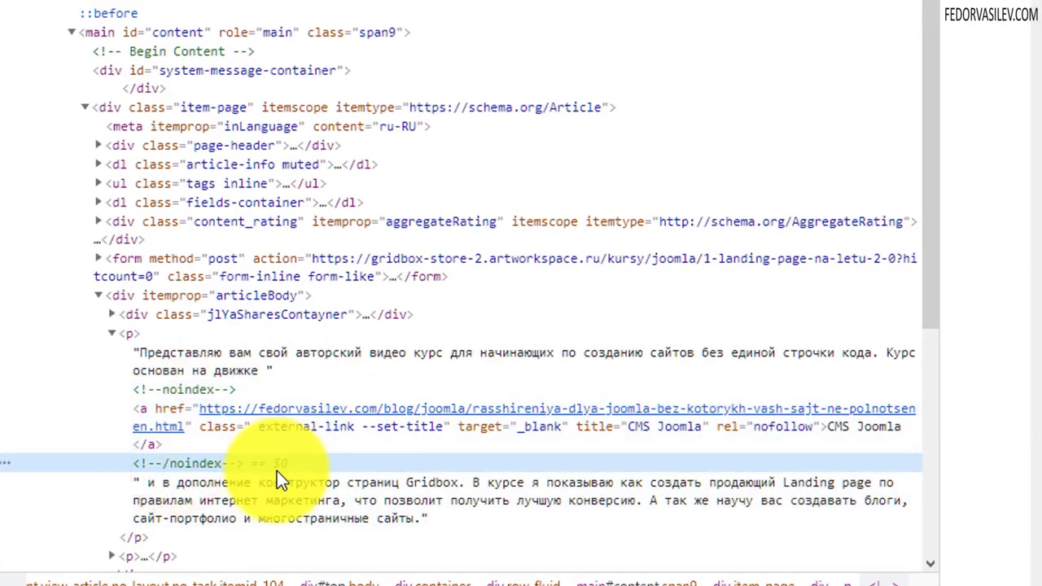
left_click(170, 390)
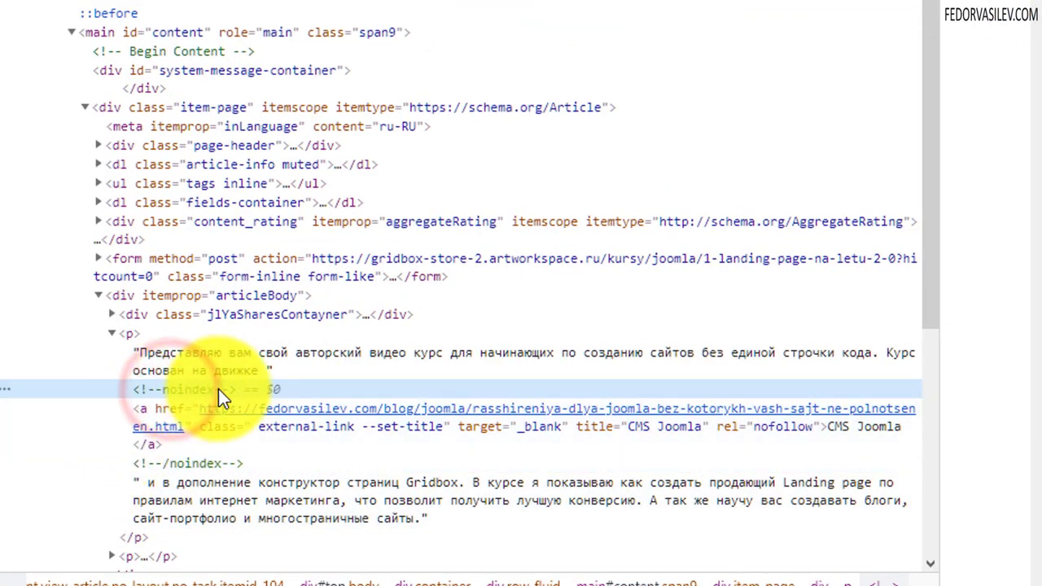
left_click(178, 461)
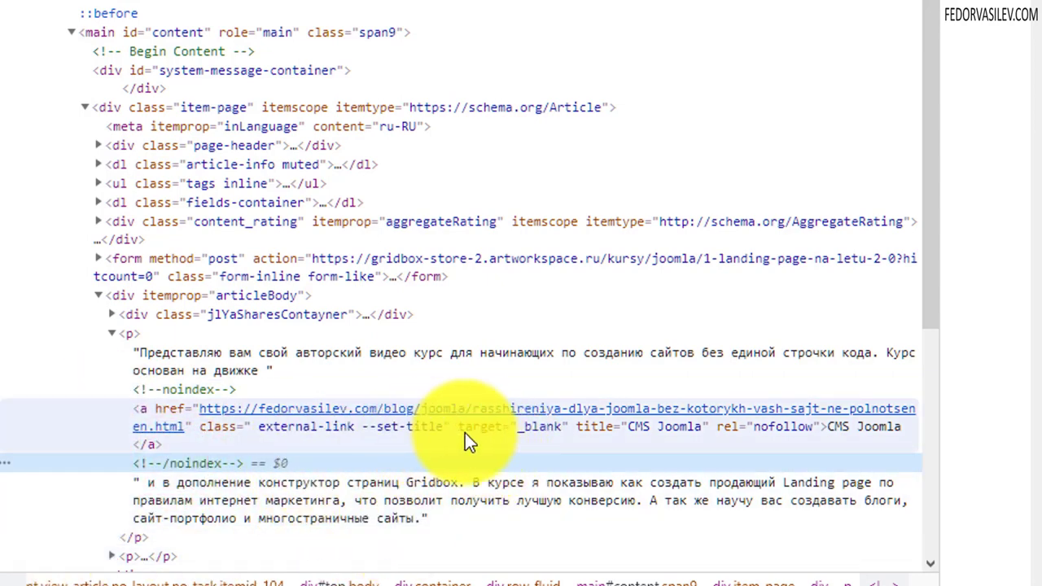
left_click(737, 431)
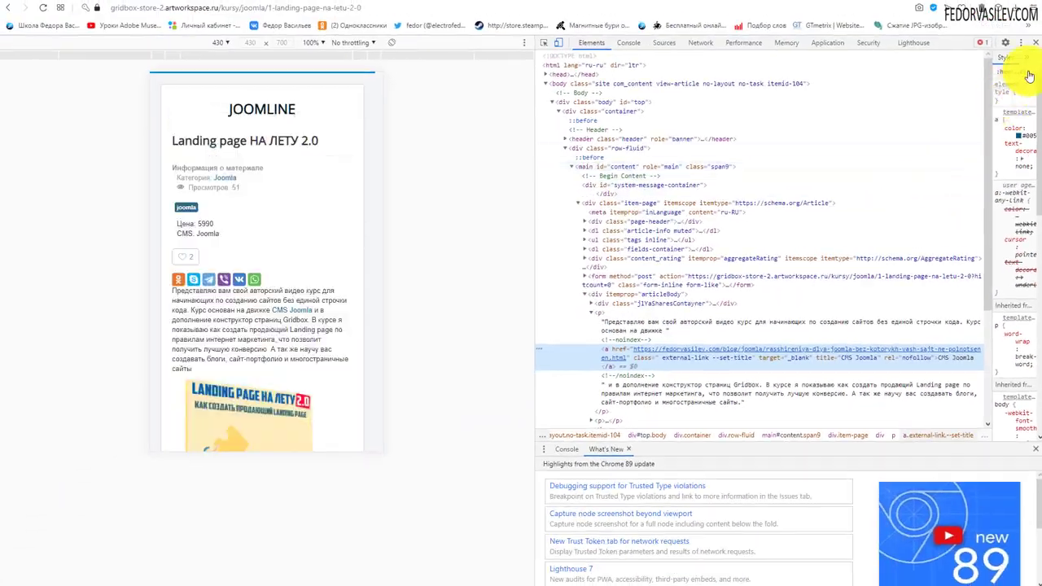
key("F12")
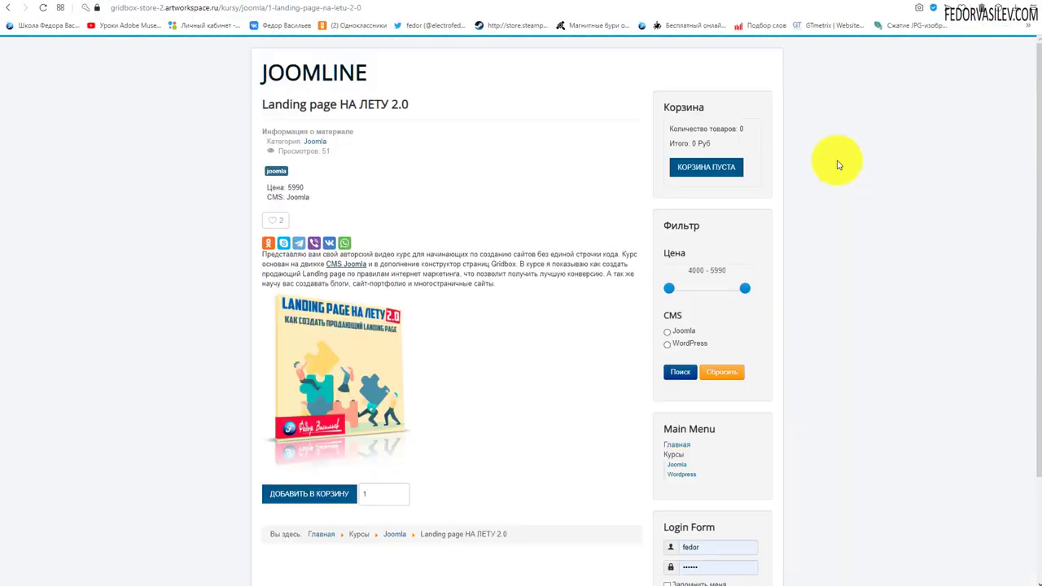